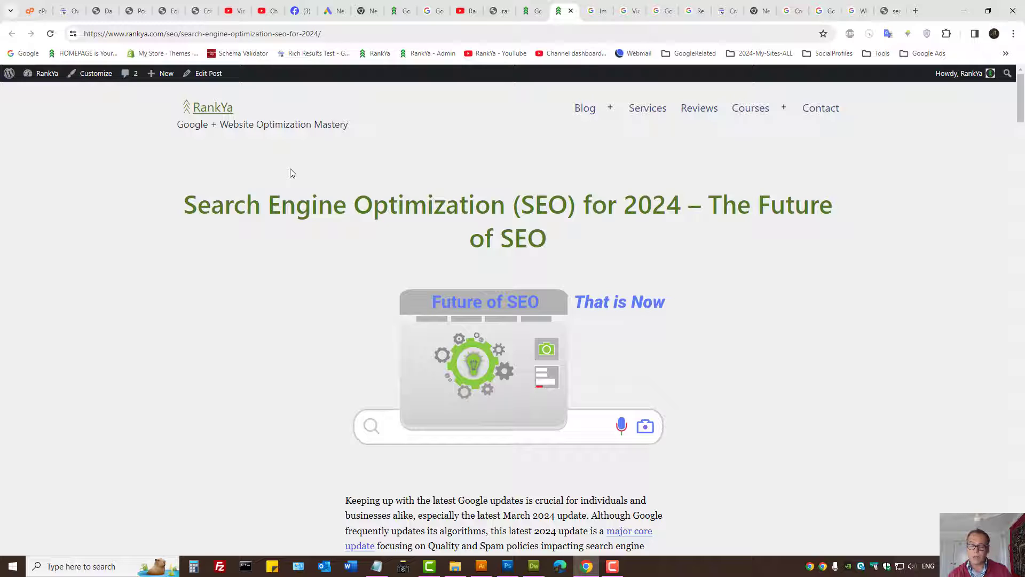
Run a Google image search on the article's featured image, then close the results.
right_click(514, 348)
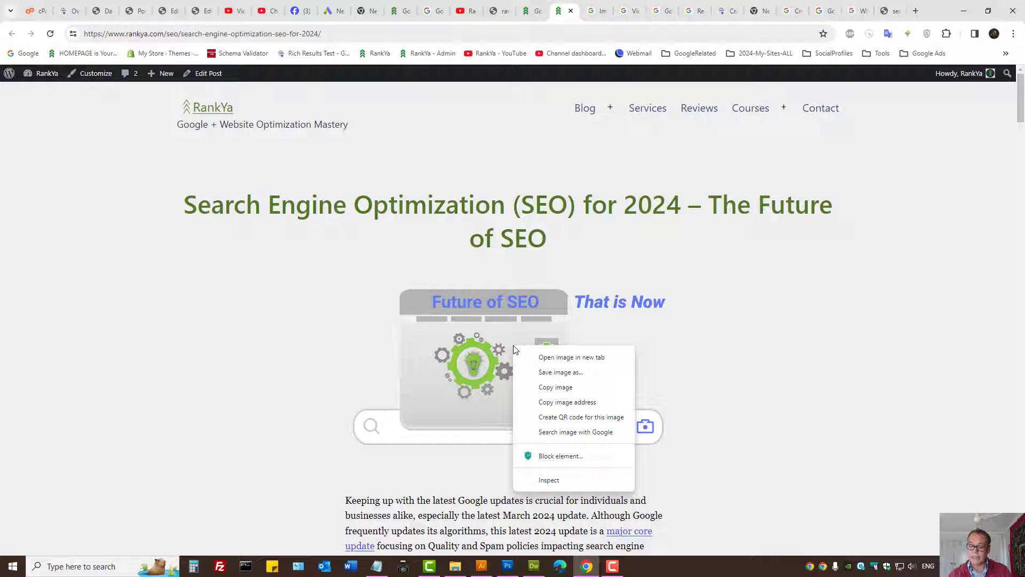
click(576, 432)
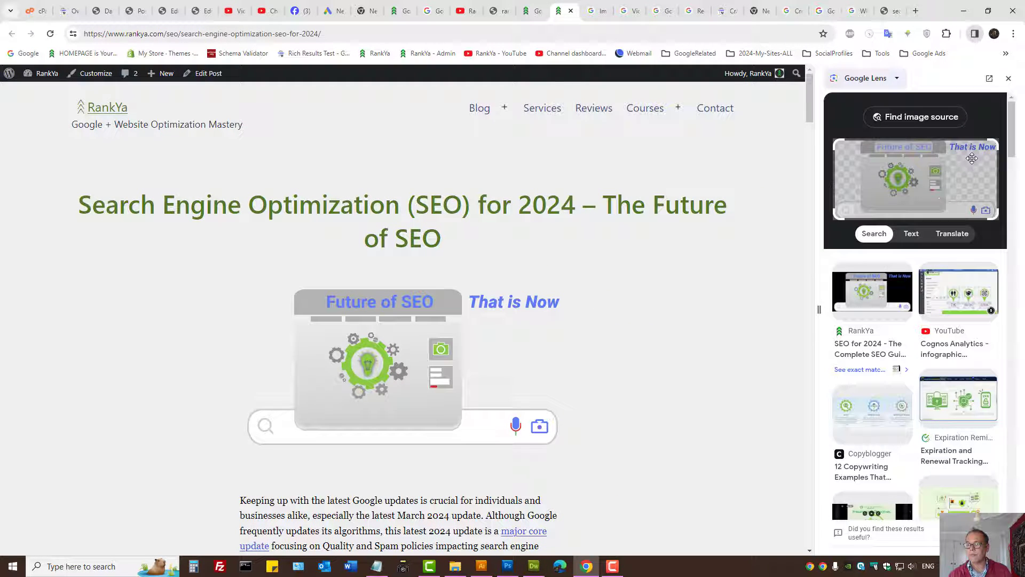
click(1000, 137)
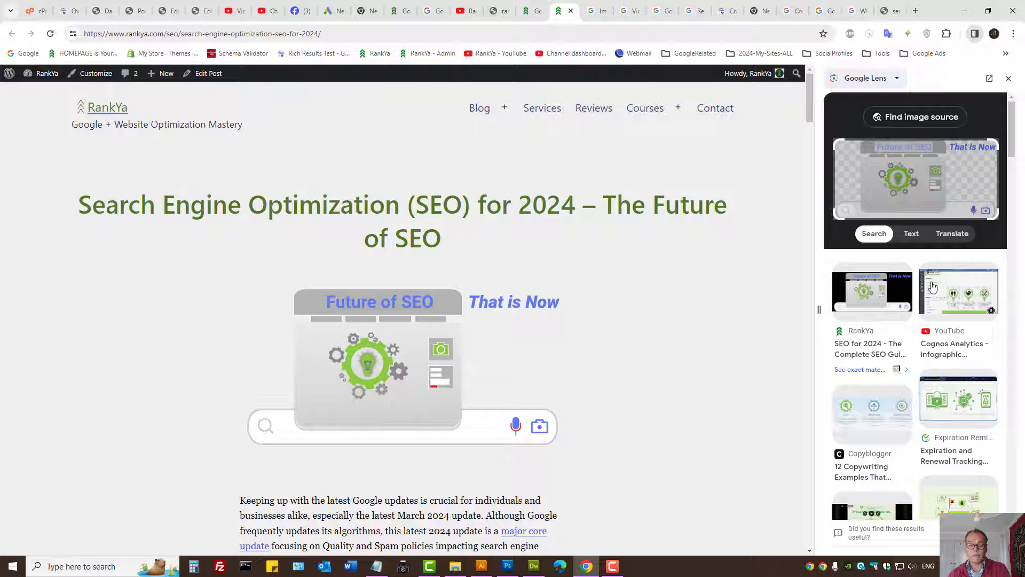
click(1009, 78)
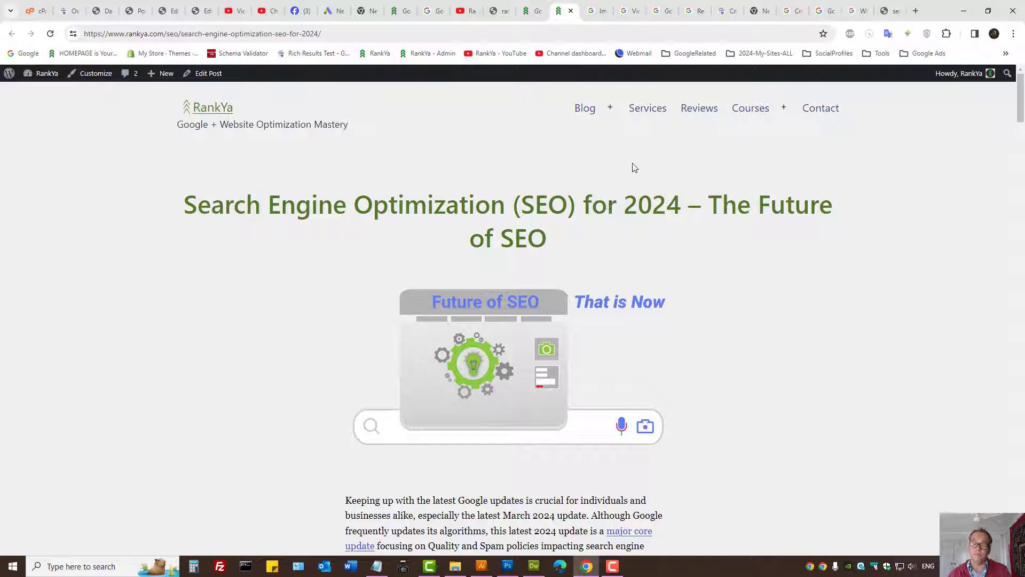
Read the Videos documentation down to 'Provide a high-quality video thumbnail'.
click(626, 6)
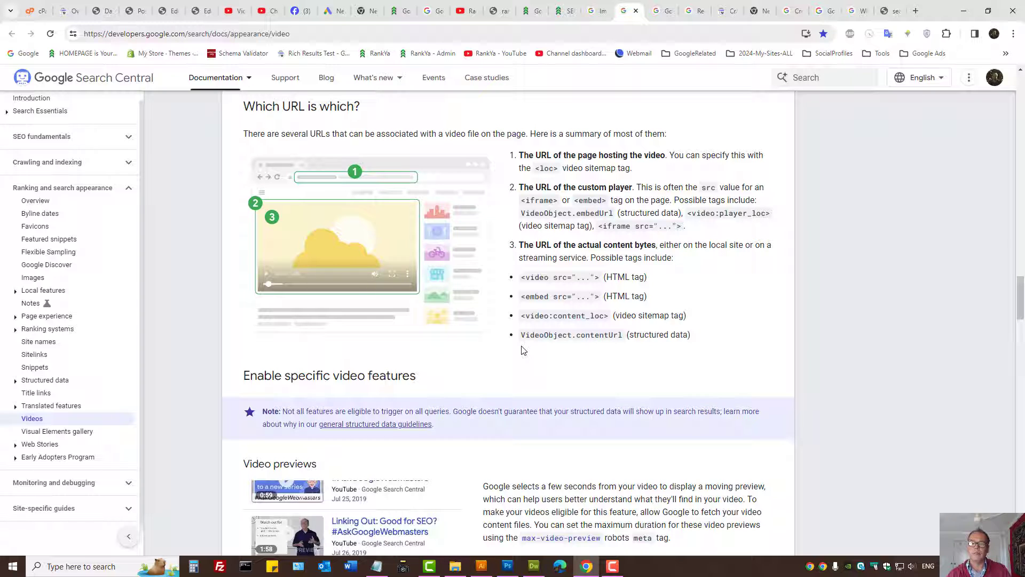
scroll(524, 349, up, 3)
scroll(524, 350, down, 3)
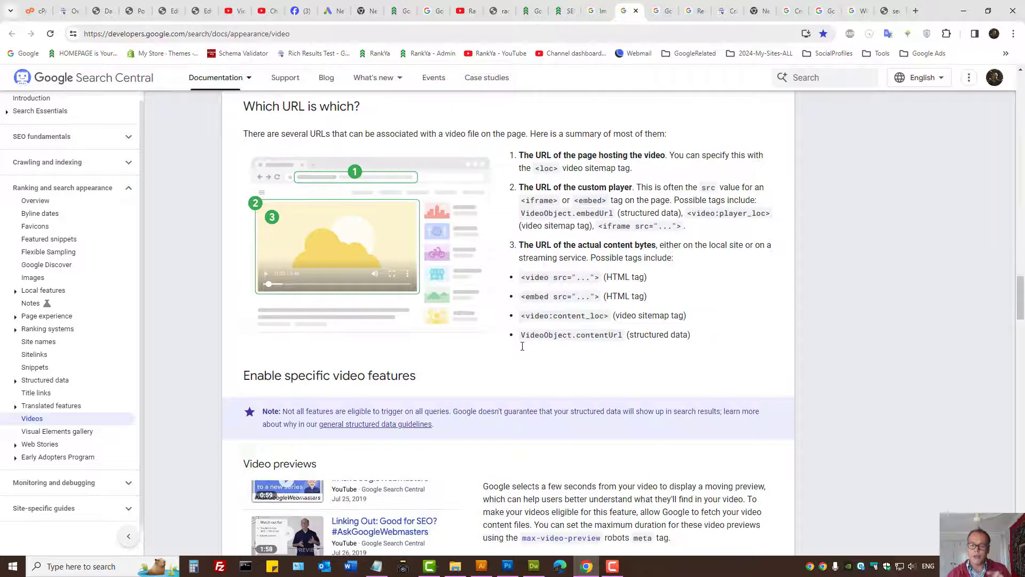
scroll(523, 347, down, 3)
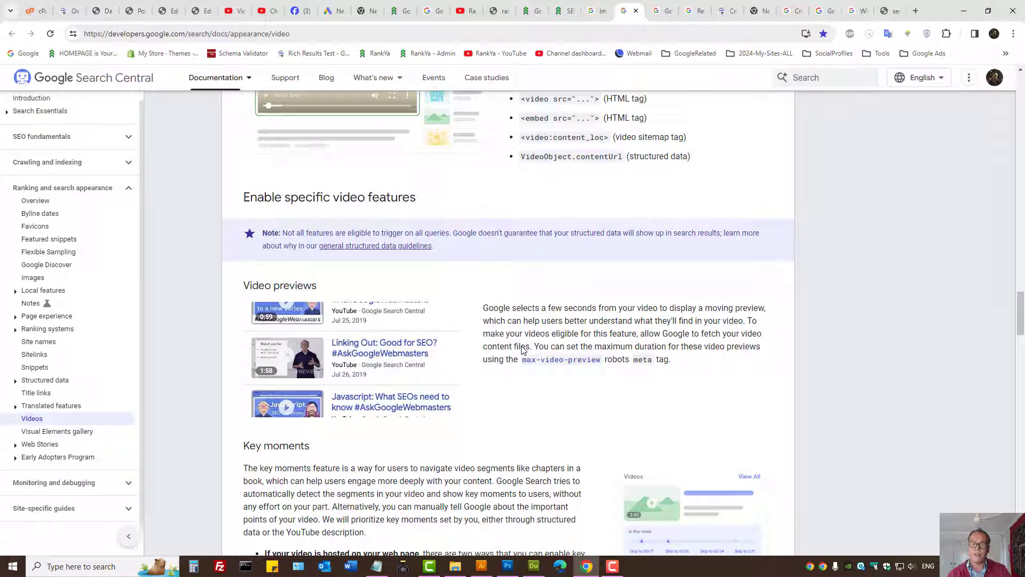
scroll(523, 350, up, 3)
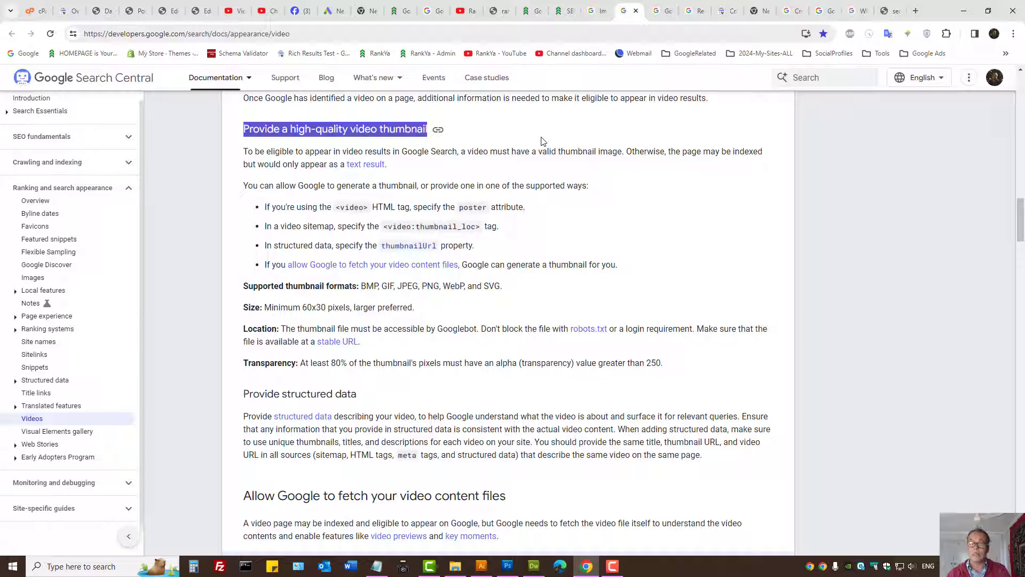
Check the Recipe image requirements, then open the Videos page's robots.txt link in a new tab.
click(694, 11)
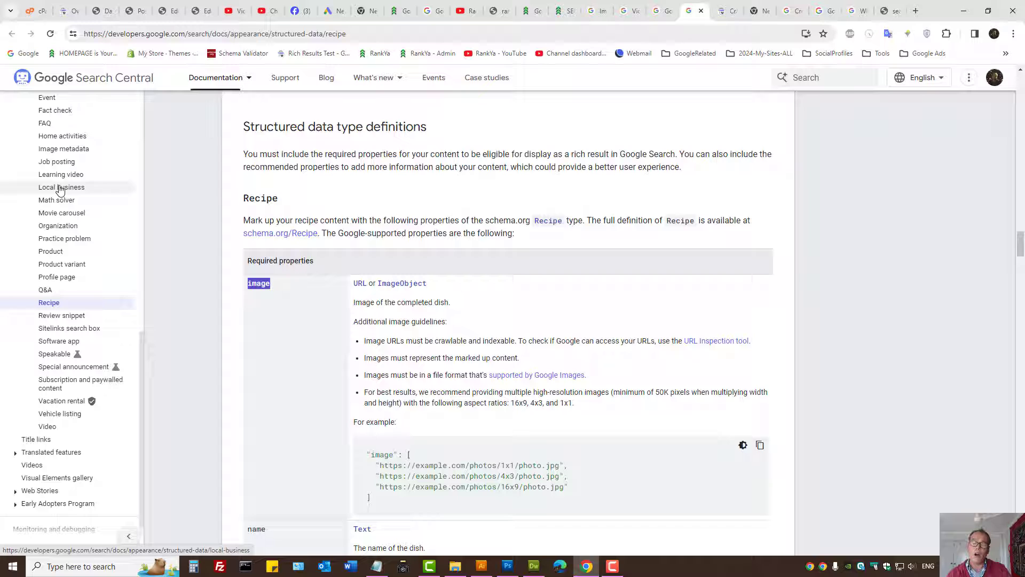
scroll(449, 299, down, 3)
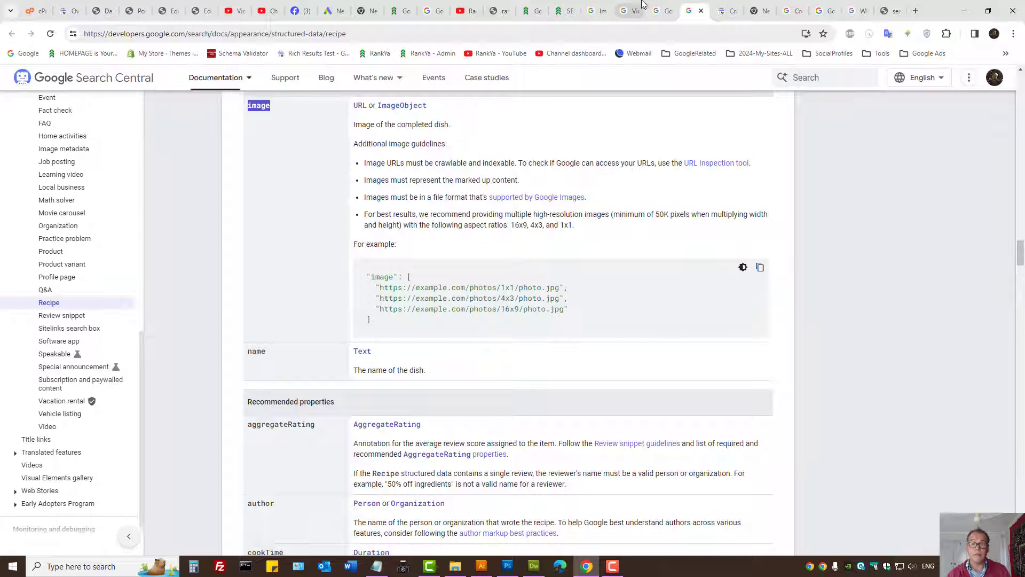
click(628, 10)
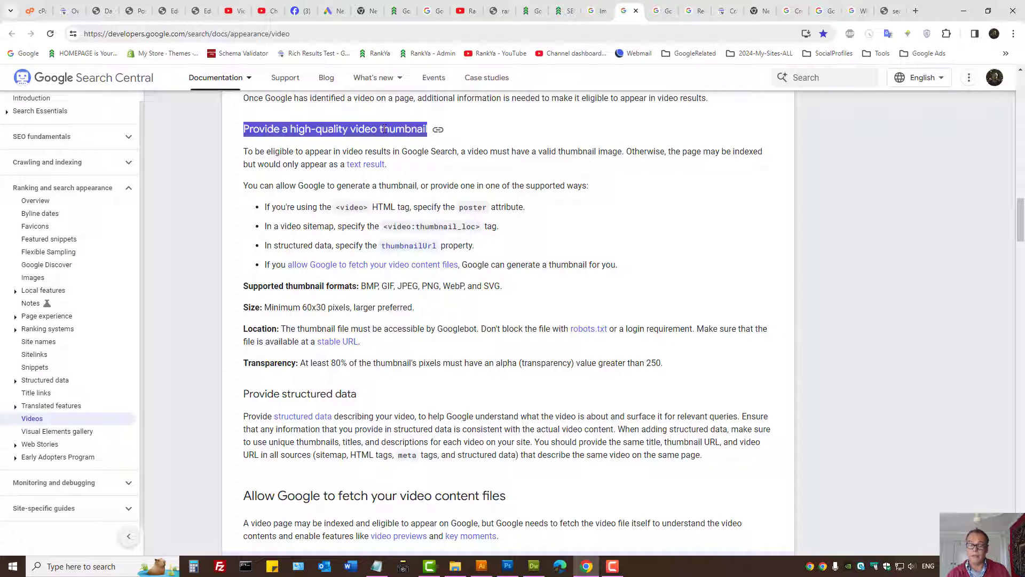
triple_click(385, 129)
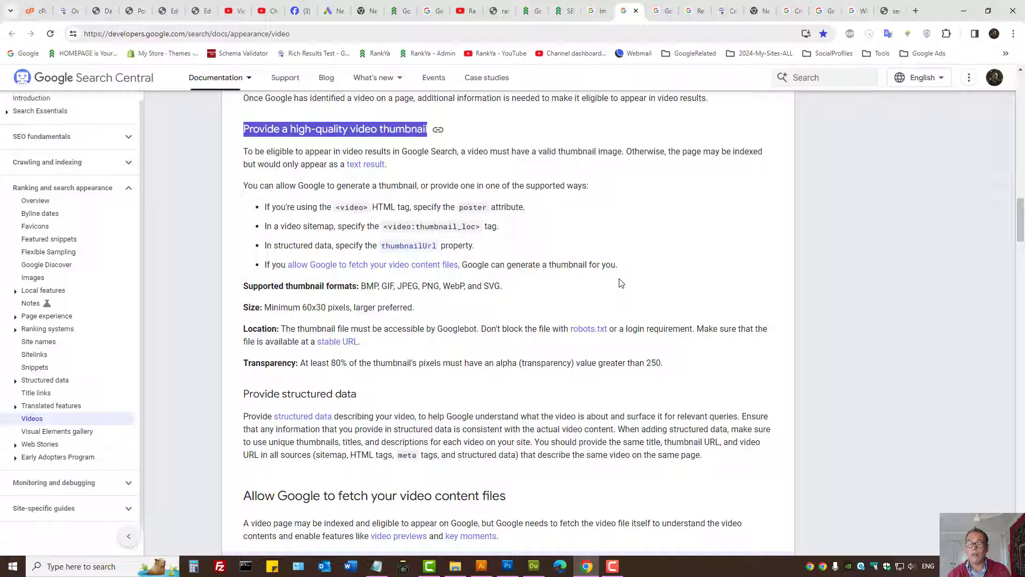
middle_click(588, 328)
Load rankya.com/robots.txt from the RankYa homepage tab to view its Disallow and Allow rules.
click(647, 10)
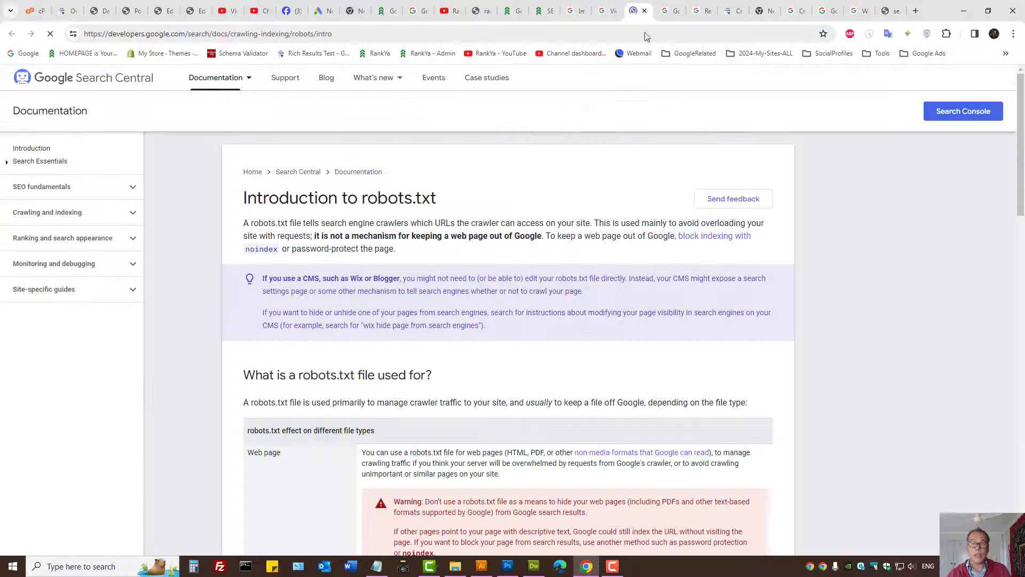
click(510, 10)
click(229, 33)
click(230, 33)
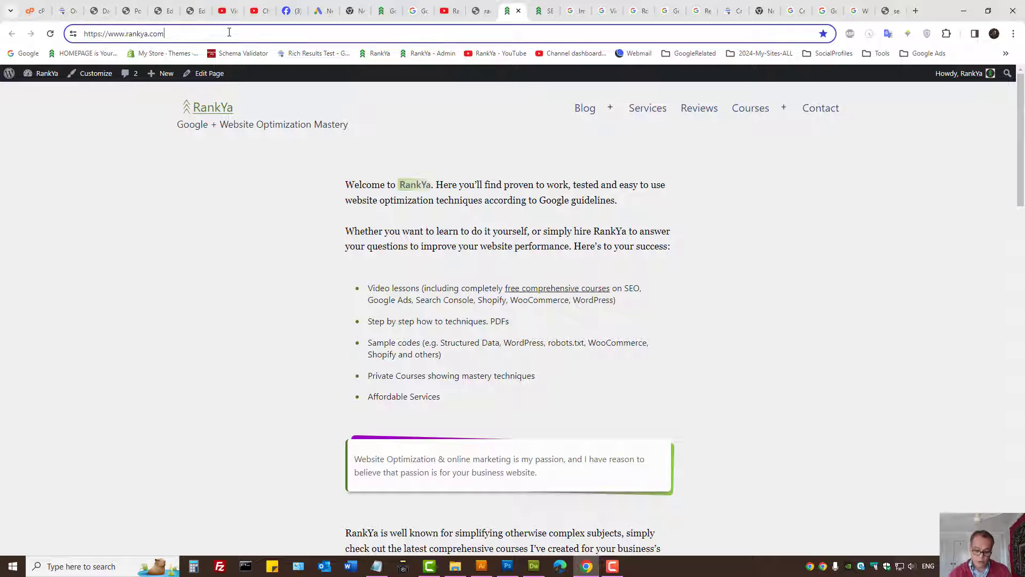
text(/robots.txt)
key(Return)
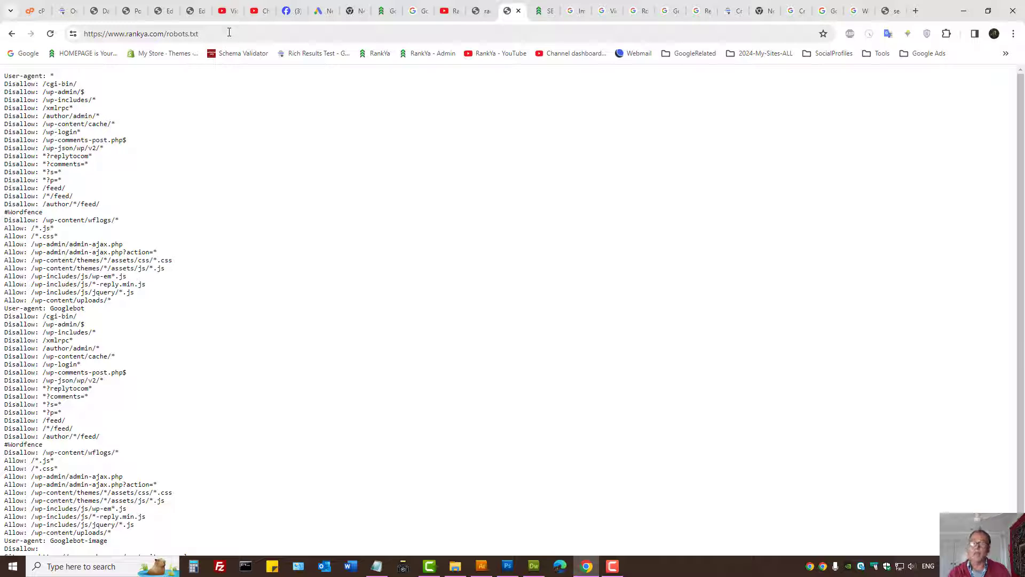
Return to the Search Console Crawl requests: Image report.
click(734, 5)
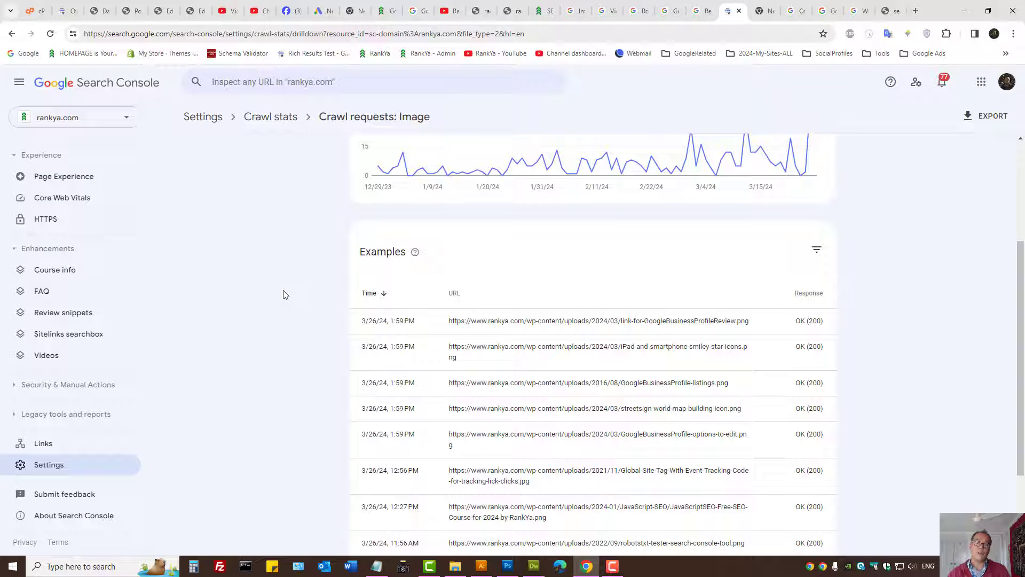
click(450, 10)
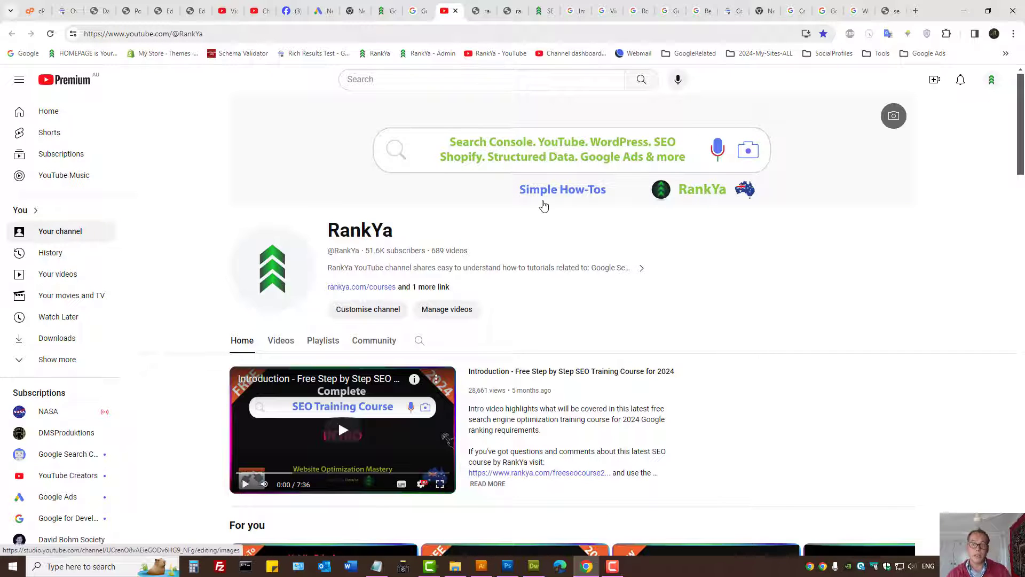
click(734, 11)
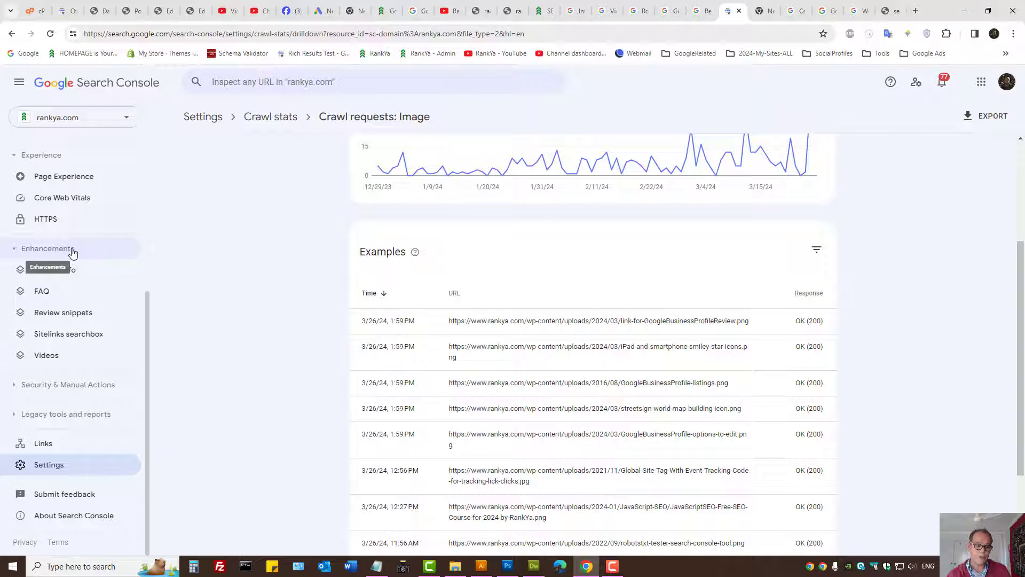
Review the Course info report's one valid item in a new tab, and open Settings separately.
middle_click(61, 270)
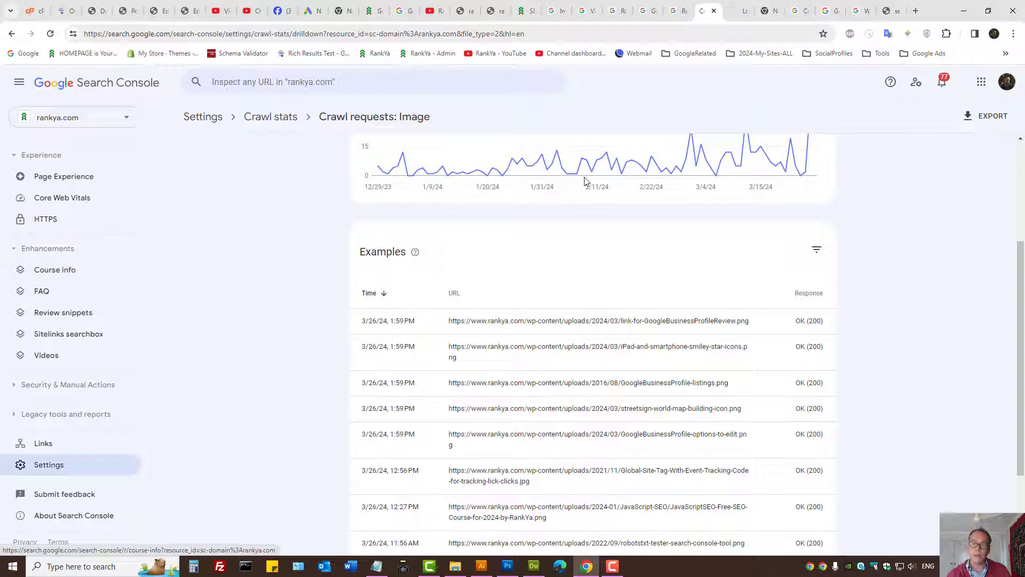
click(737, 10)
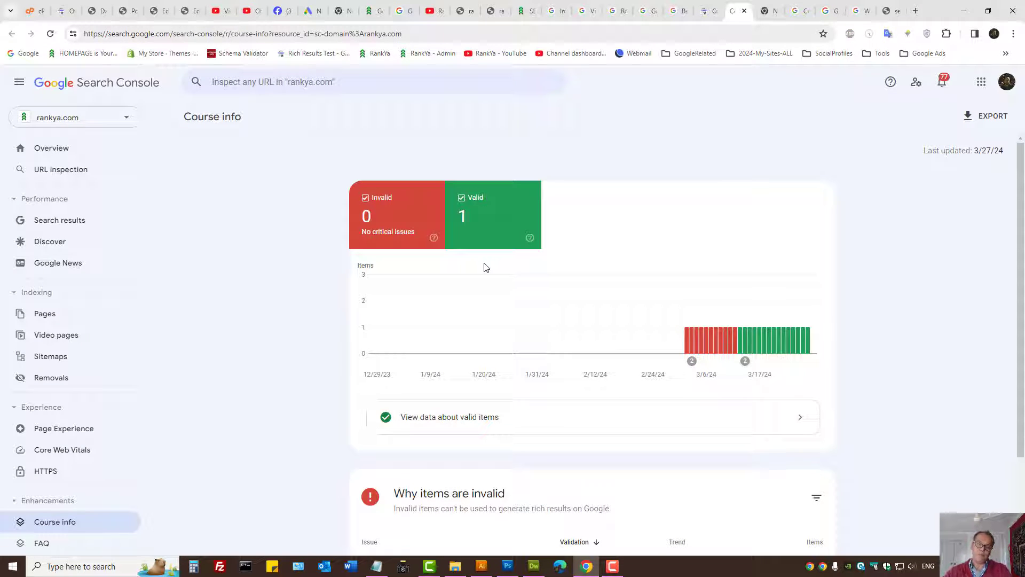
scroll(479, 284, down, 2)
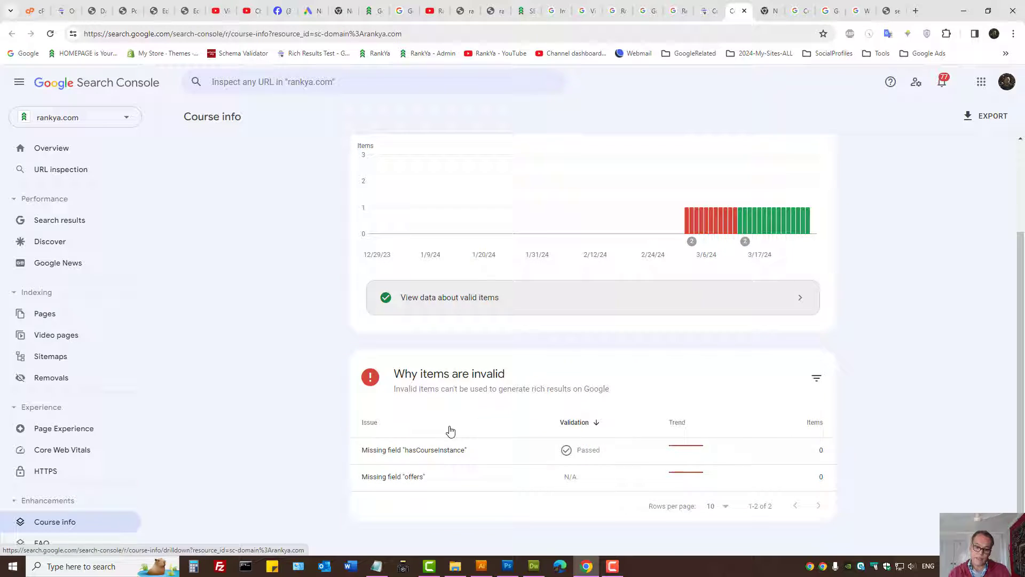
mouse_move(540, 246)
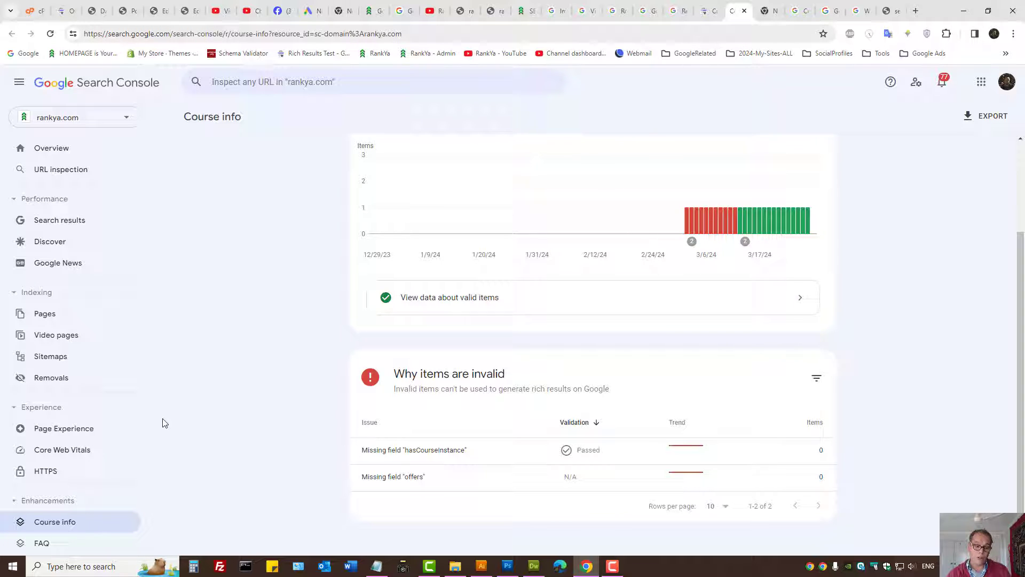
scroll(79, 434, down, 5)
middle_click(44, 472)
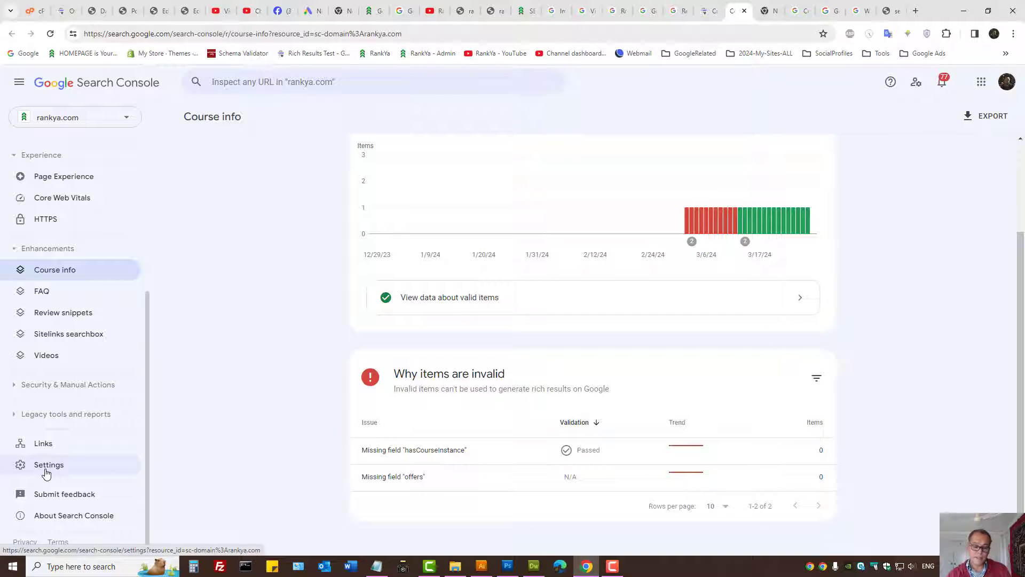
Open Crawl stats from Settings and show crawl requests for the Image file type only.
click(747, 11)
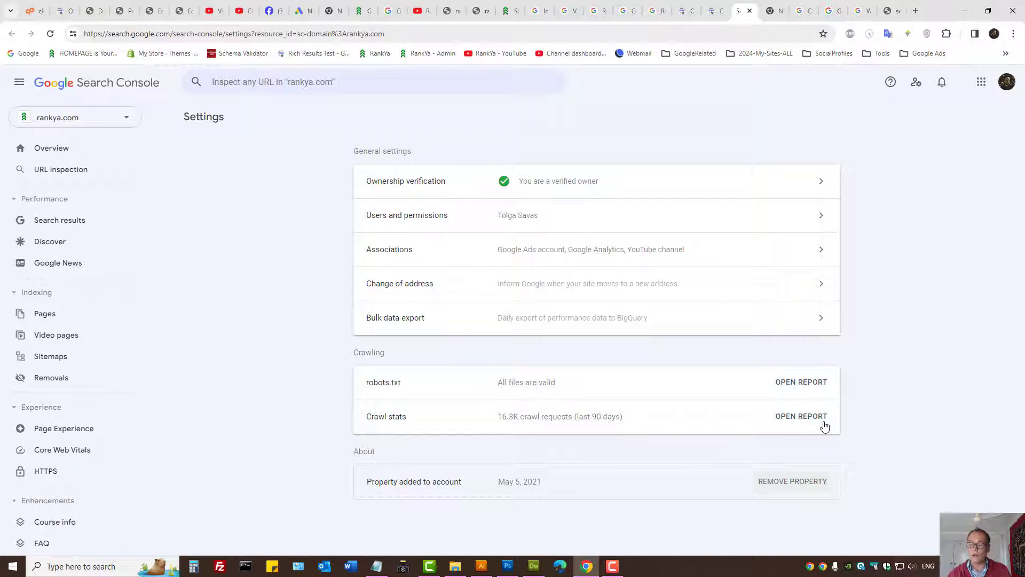
click(794, 421)
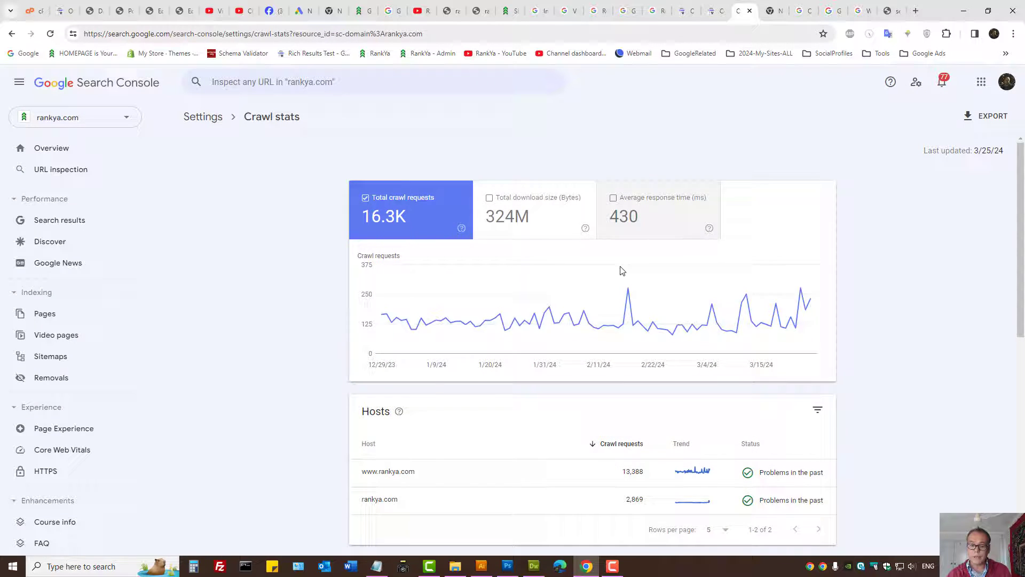
scroll(277, 362, down, 3)
scroll(381, 363, down, 3)
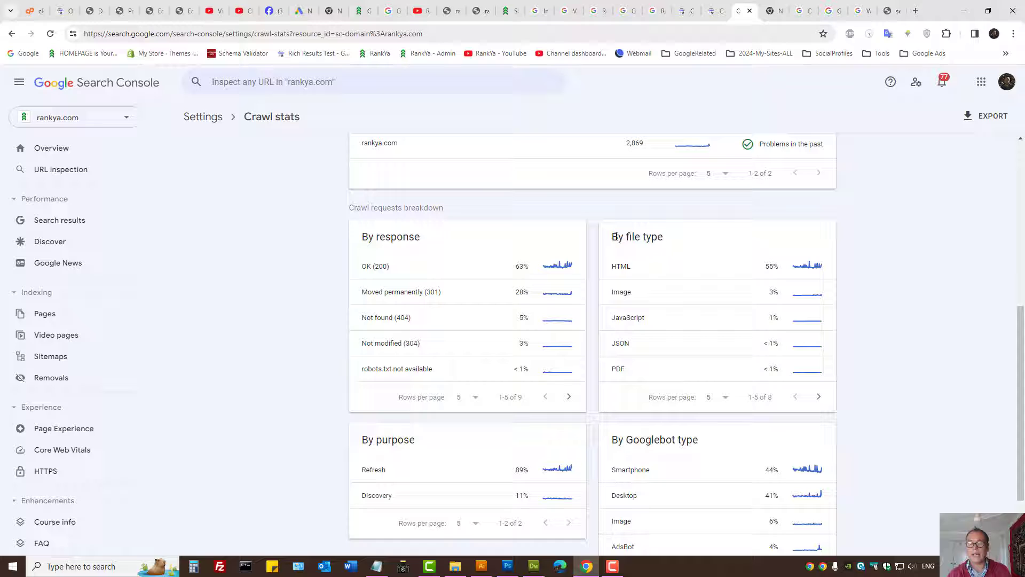
drag(618, 238, 666, 240)
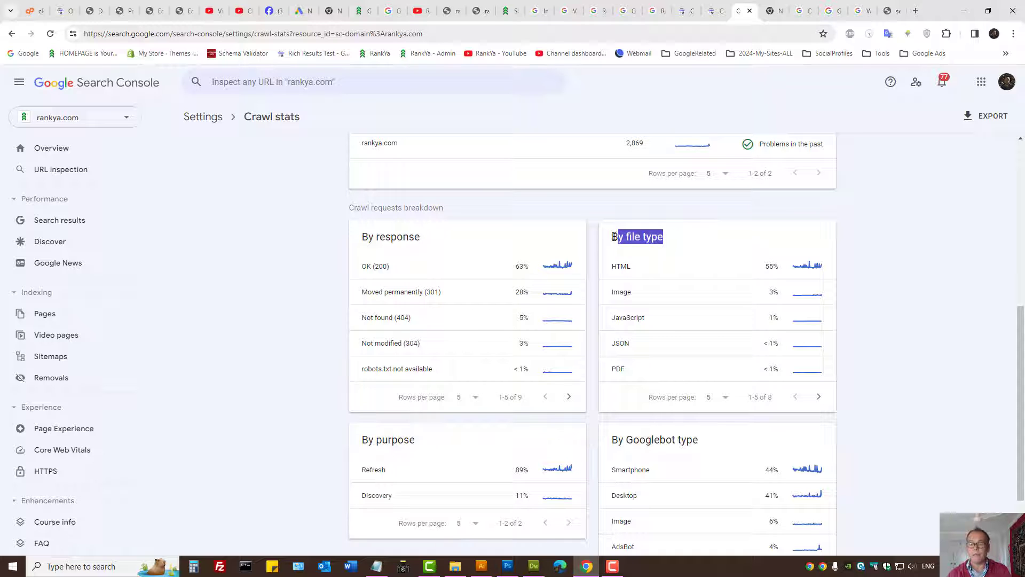
click(671, 292)
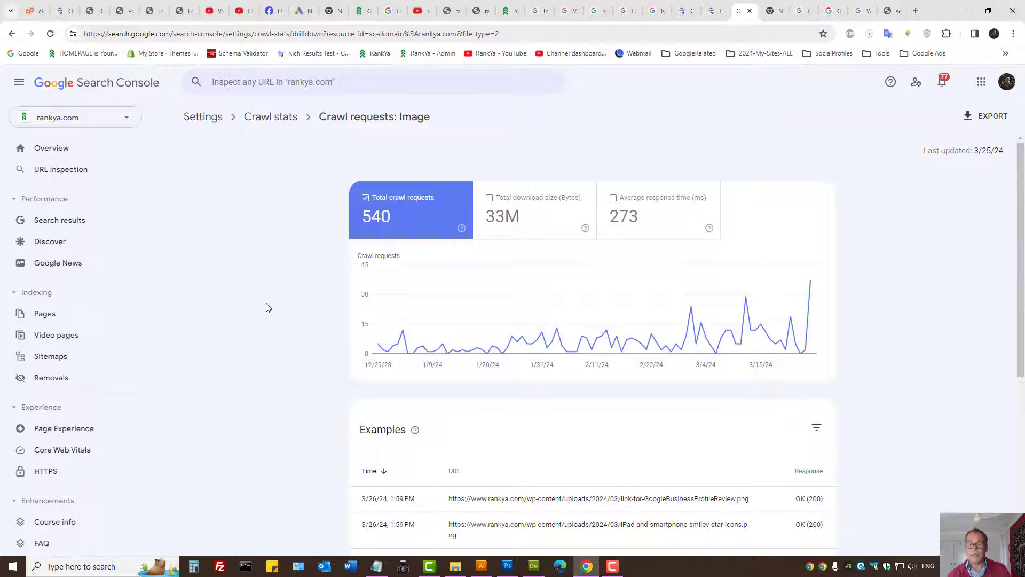
Copy the first example image URL, link-for-GoogleBusinessProfileReview.png.
scroll(268, 307, down, 3)
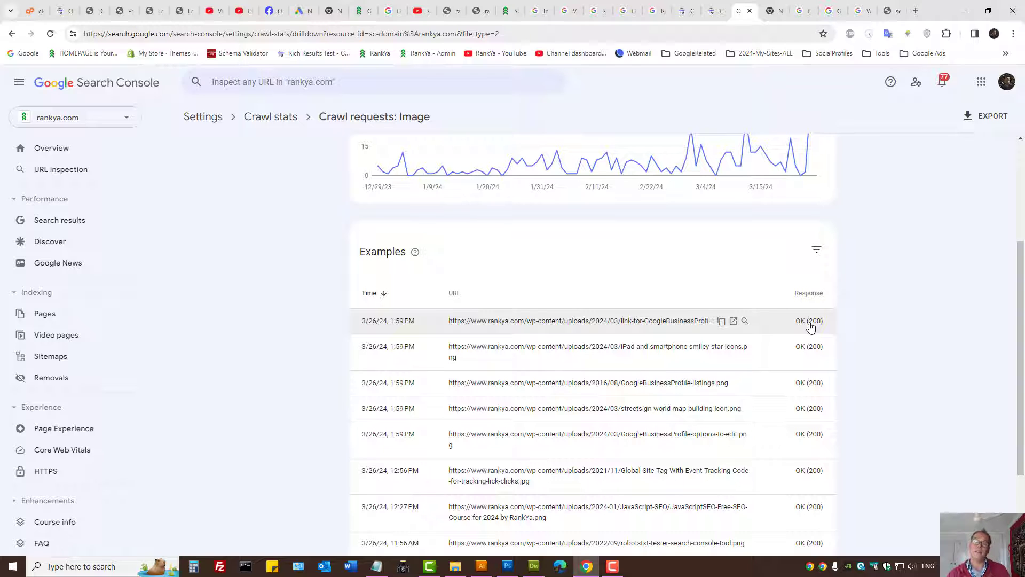
click(721, 321)
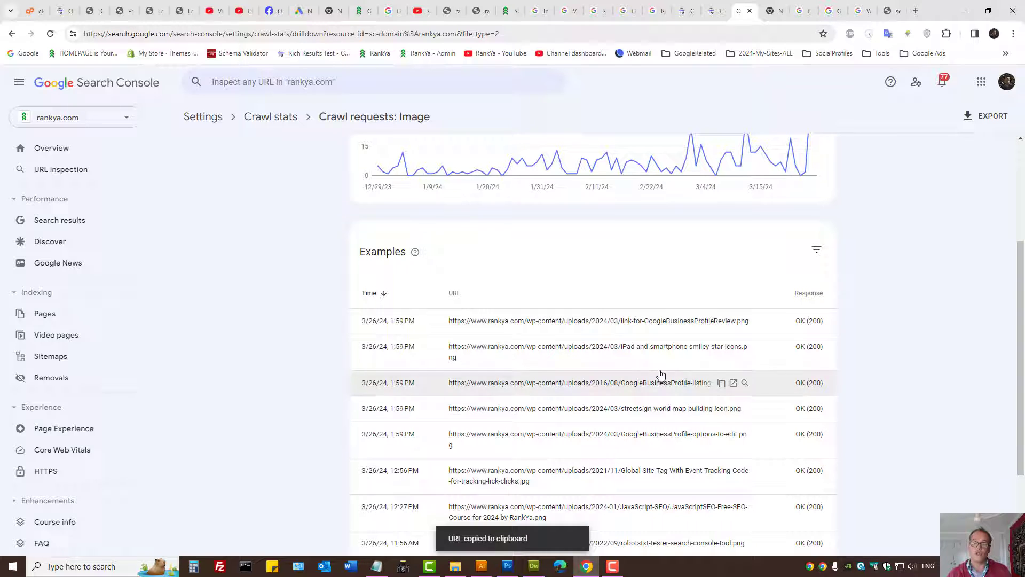
scroll(272, 299, up, 3)
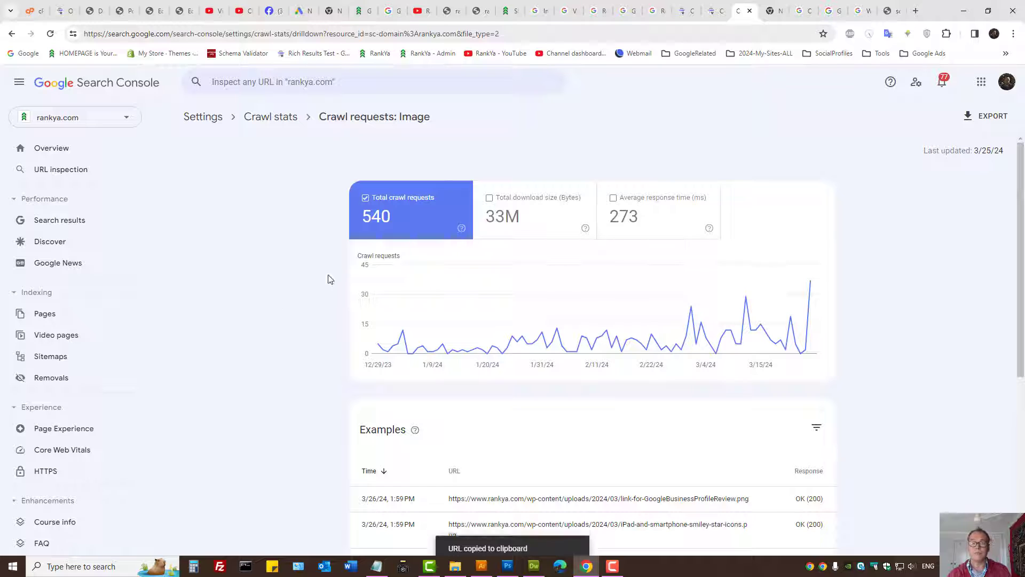
click(209, 116)
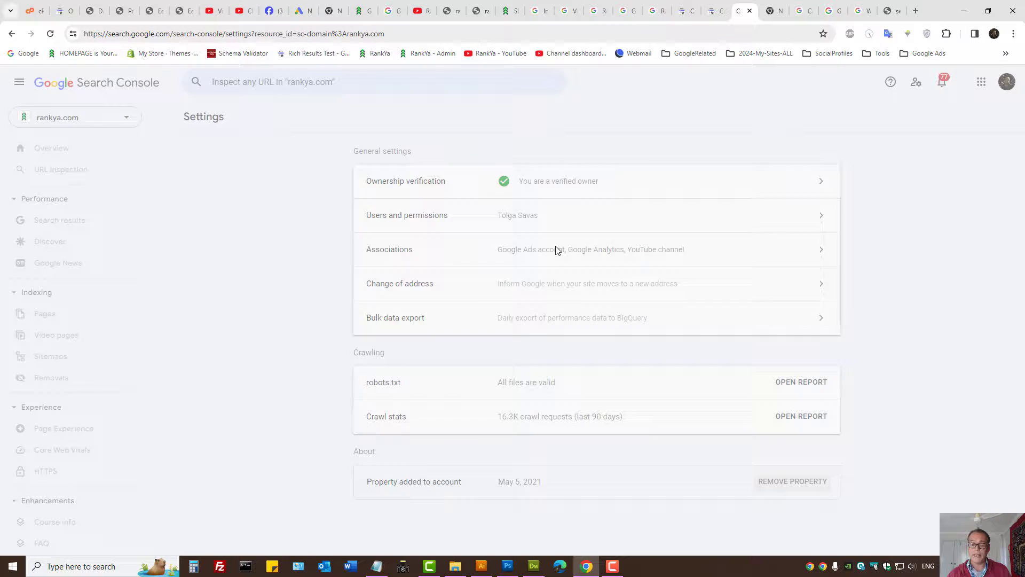
click(798, 383)
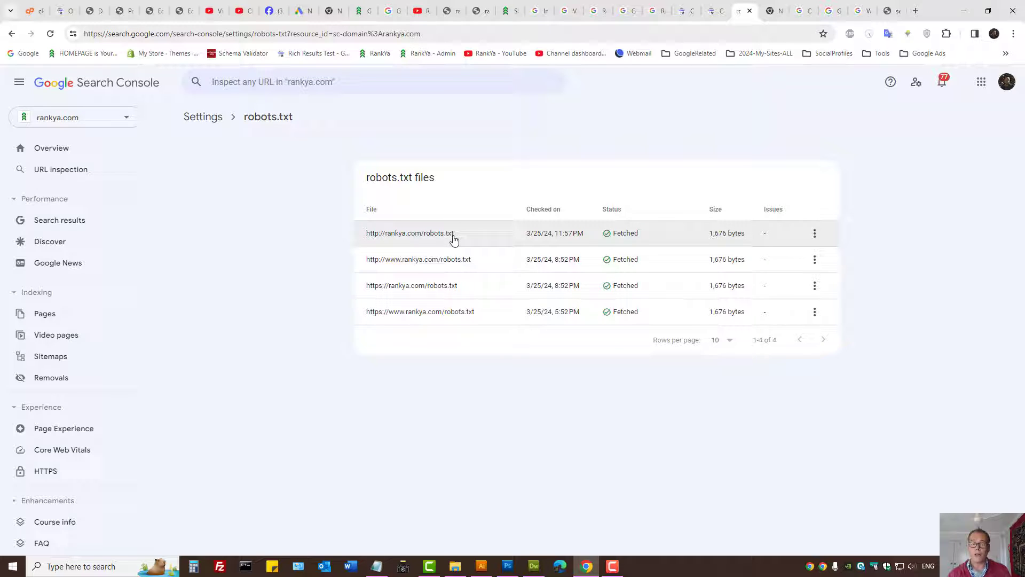
click(461, 321)
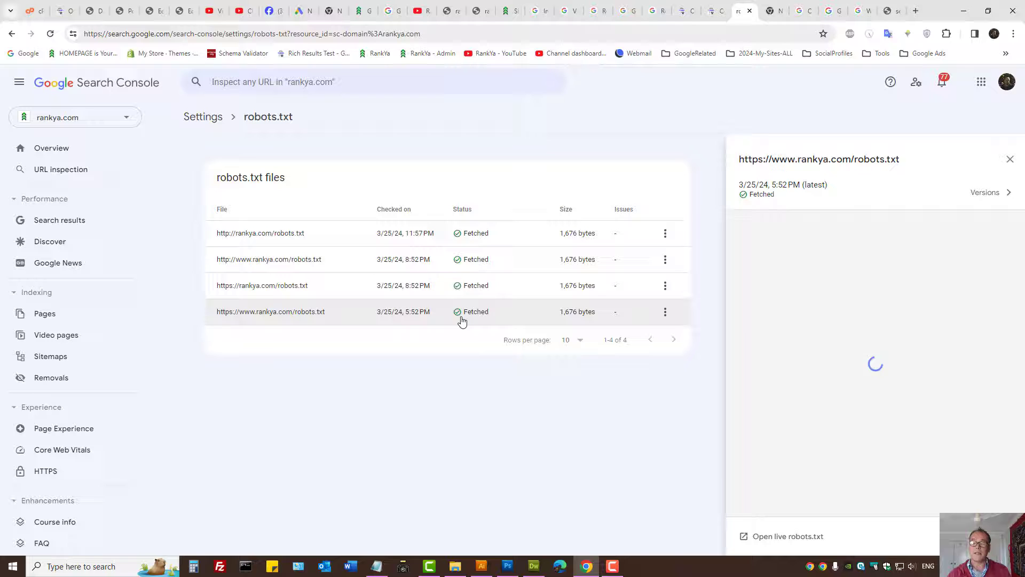
click(801, 536)
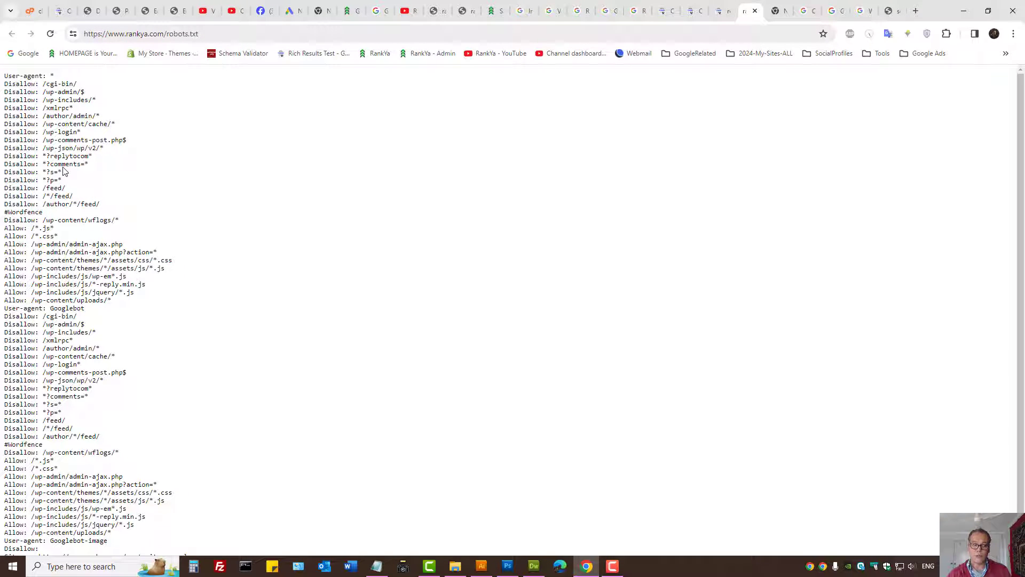
click(722, 11)
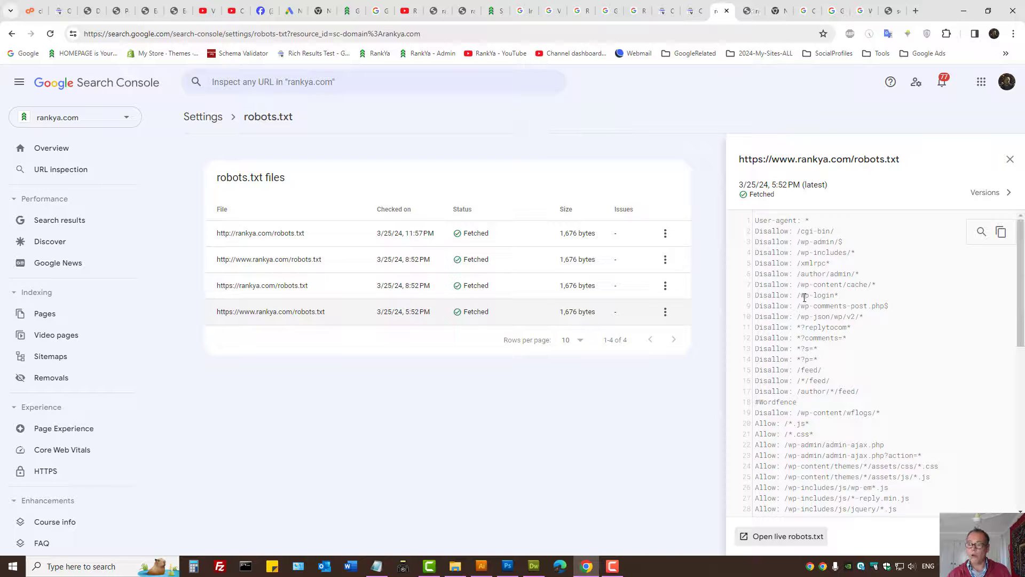
Search the www robots.txt rules for the copied image URL without requesting a recrawl.
scroll(813, 295, down, 6)
click(666, 312)
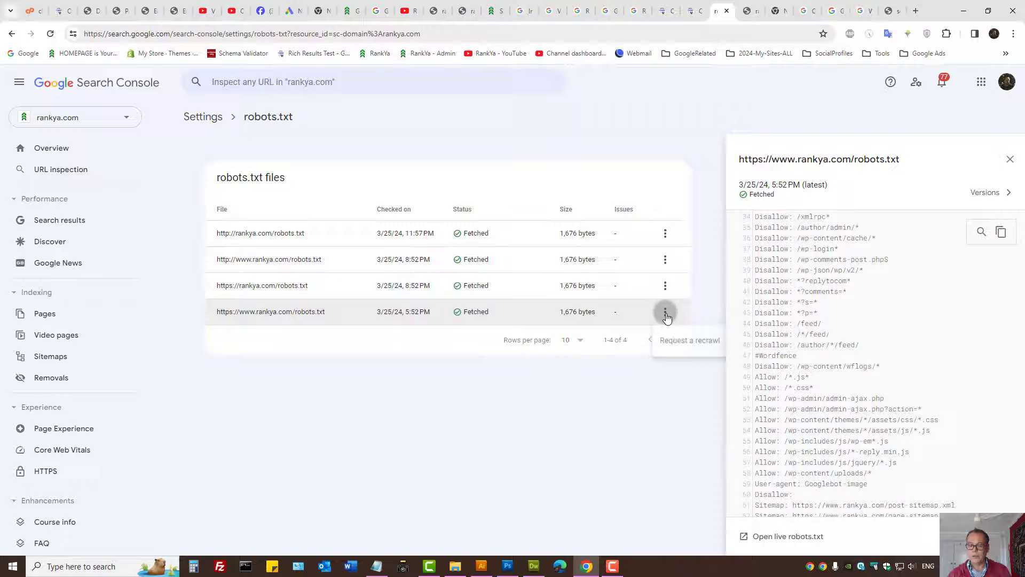
click(771, 441)
scroll(826, 458, down, 1)
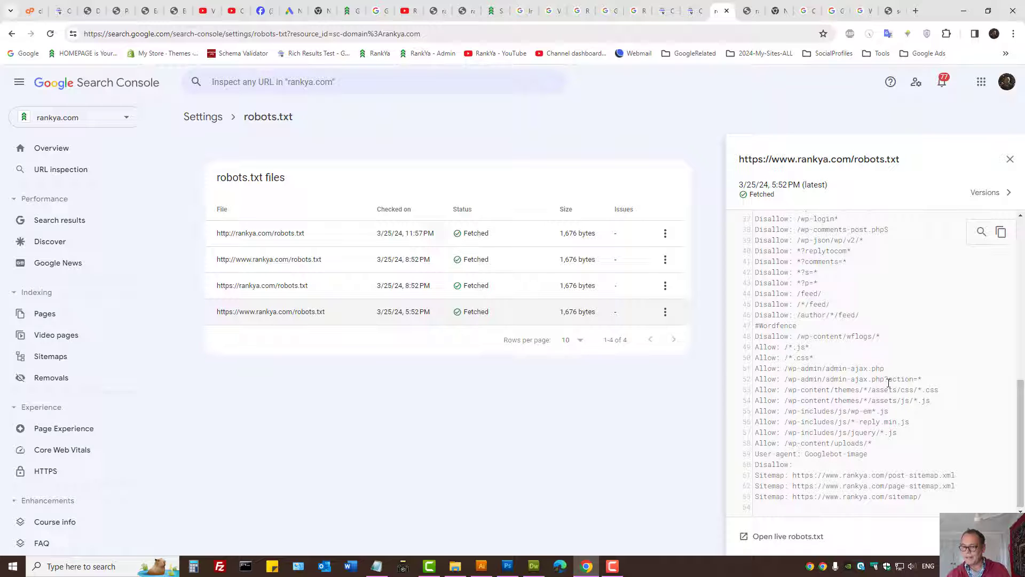
click(981, 231)
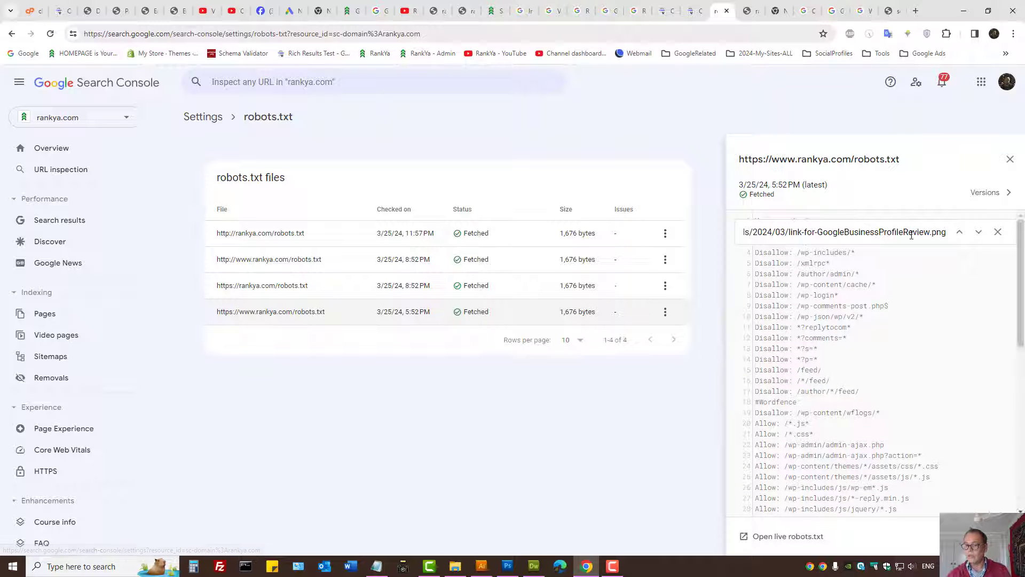
click(1010, 161)
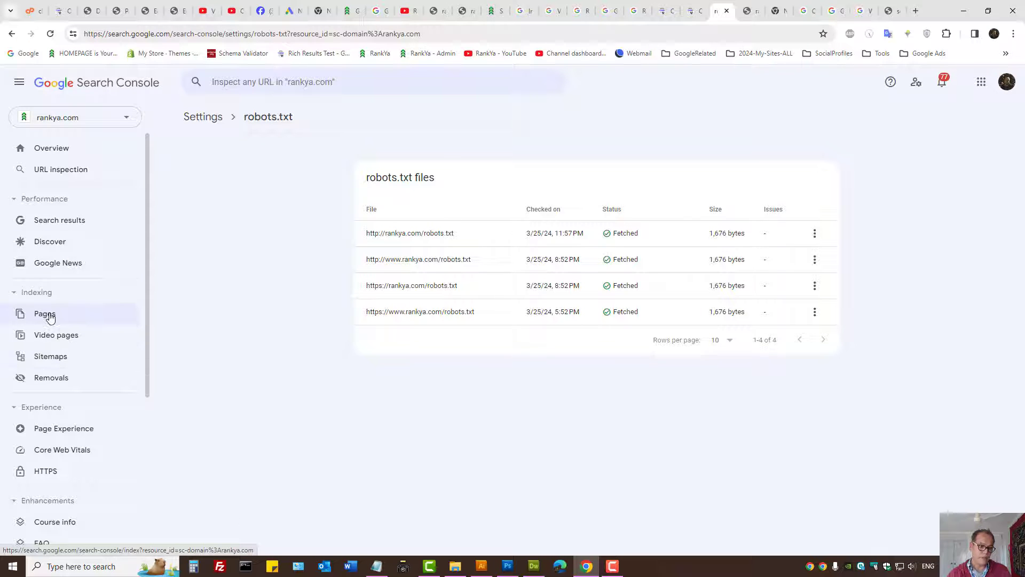
Open the Pages report's Blocked by robots.txt details, showing 39 affected pages.
click(126, 315)
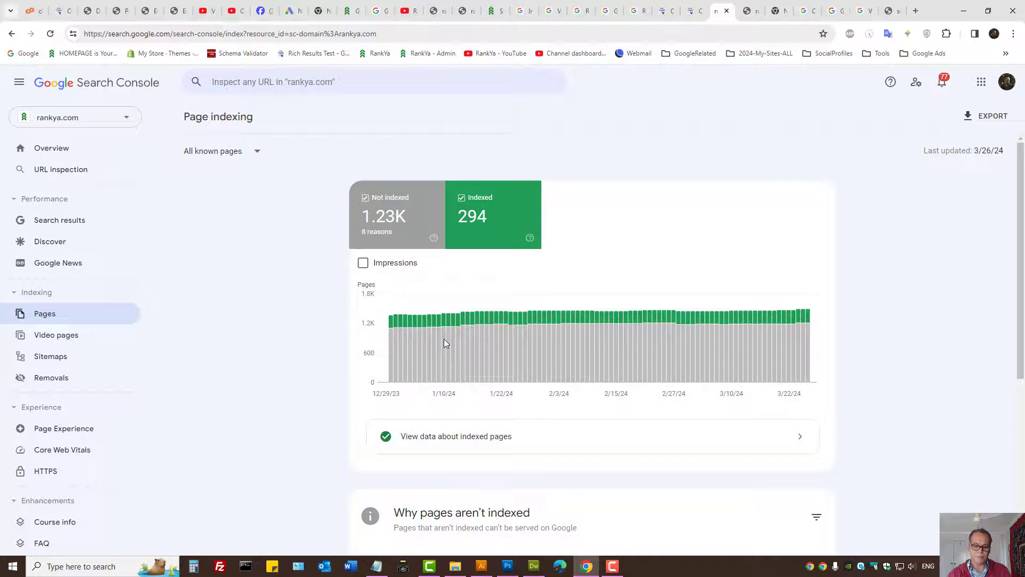
scroll(321, 355, down, 5)
click(408, 369)
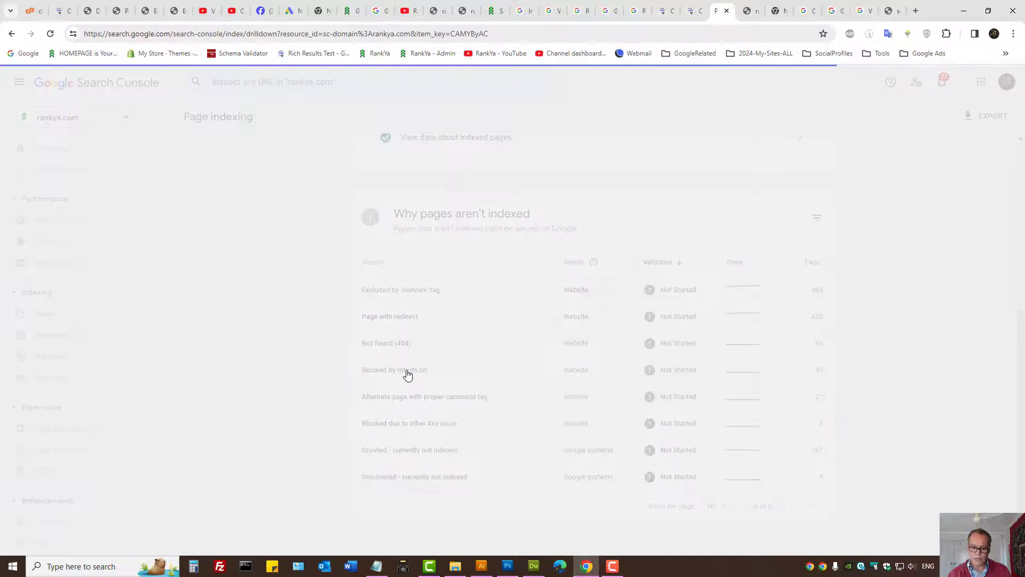
scroll(481, 358, down, 8)
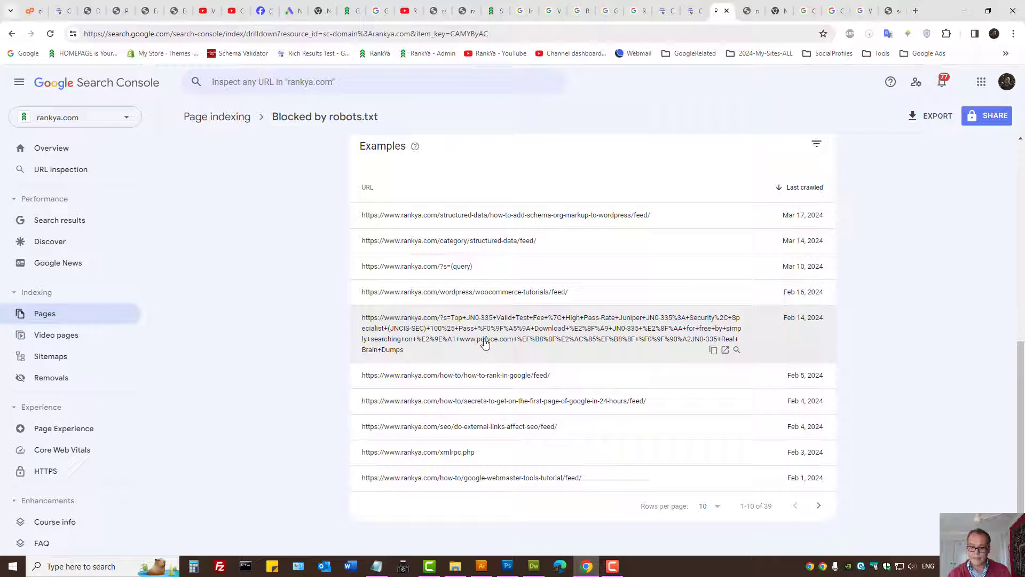
scroll(613, 232, up, 3)
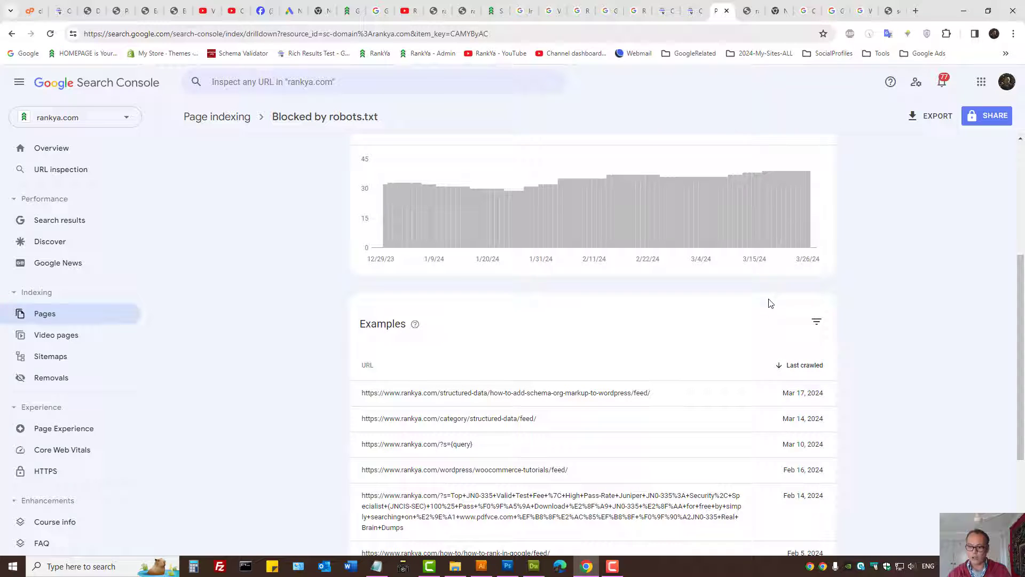
Filter the example URLs to those containing /website-images/, which returns none.
click(818, 320)
click(743, 354)
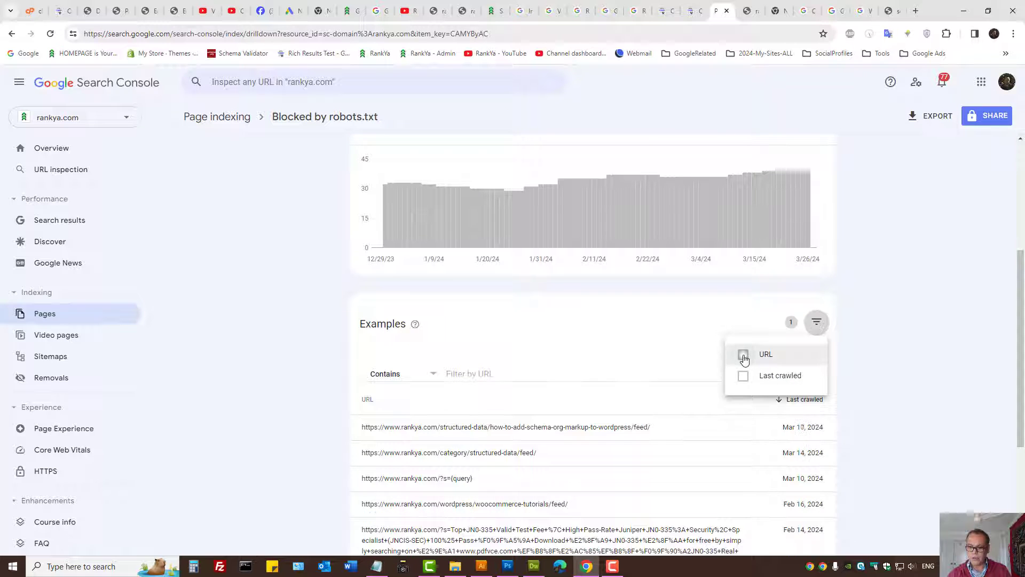
click(438, 376)
click(409, 375)
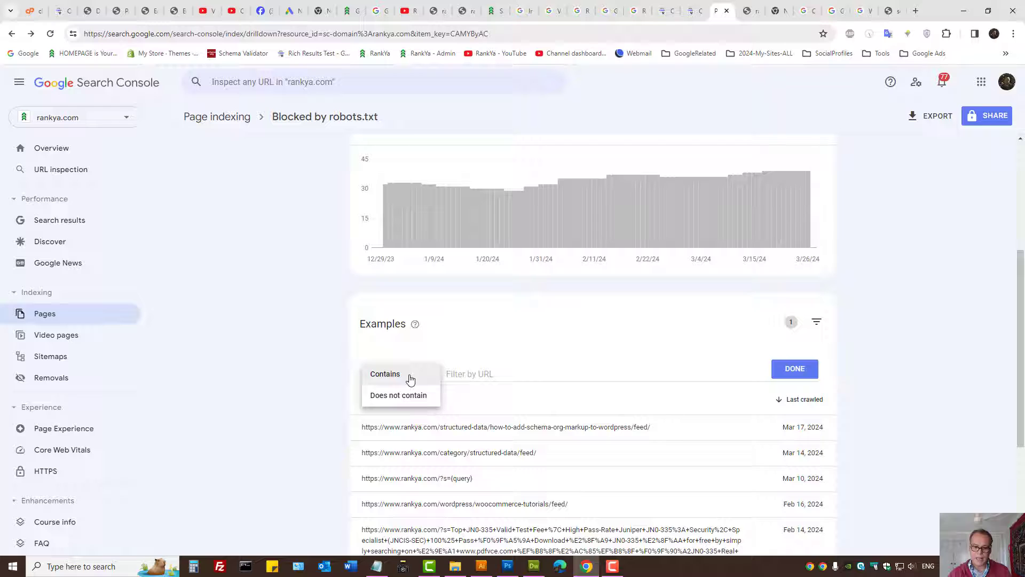
click(391, 376)
click(465, 372)
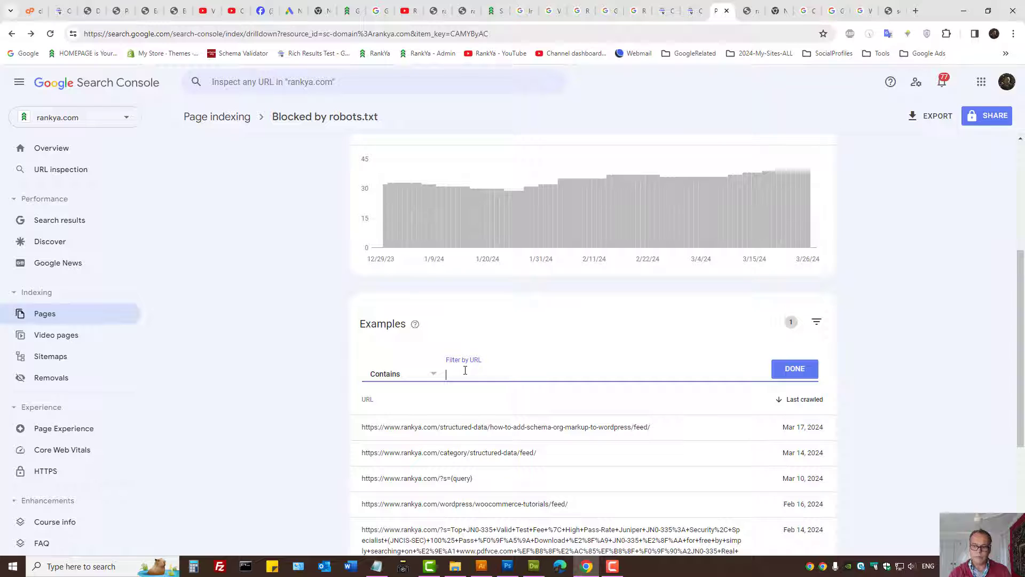
text(website)
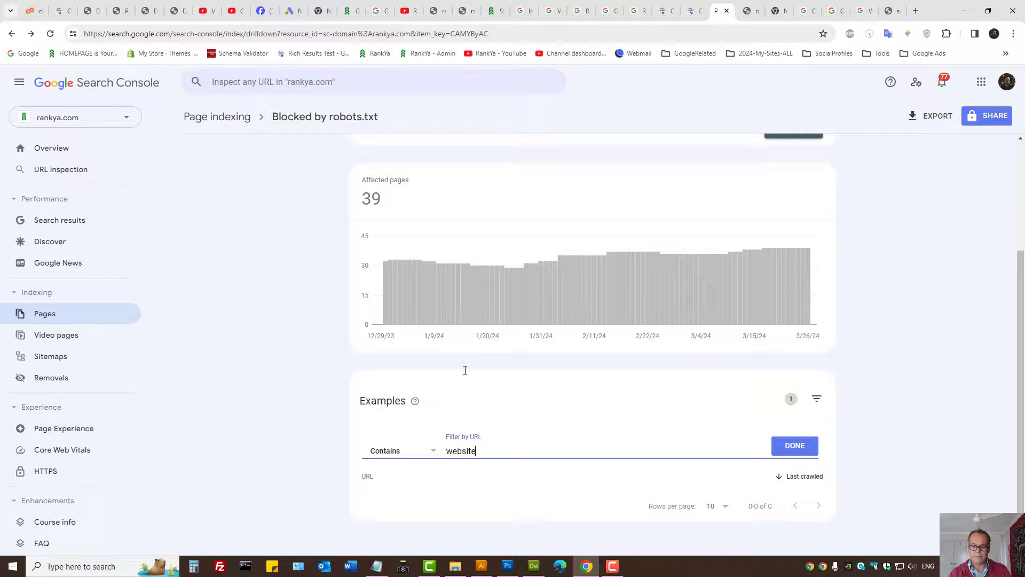
text(-images/)
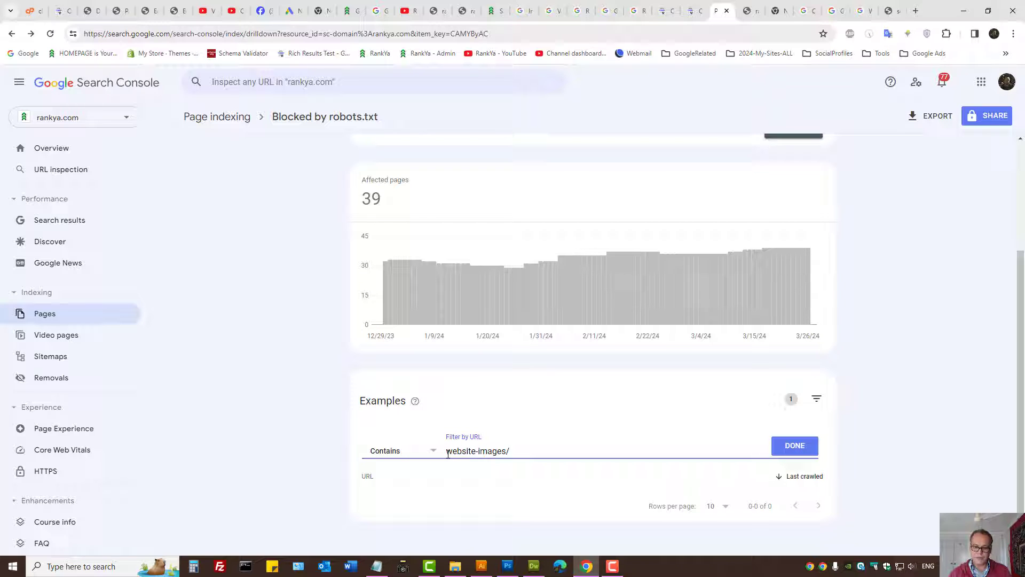
drag(447, 453, 500, 452)
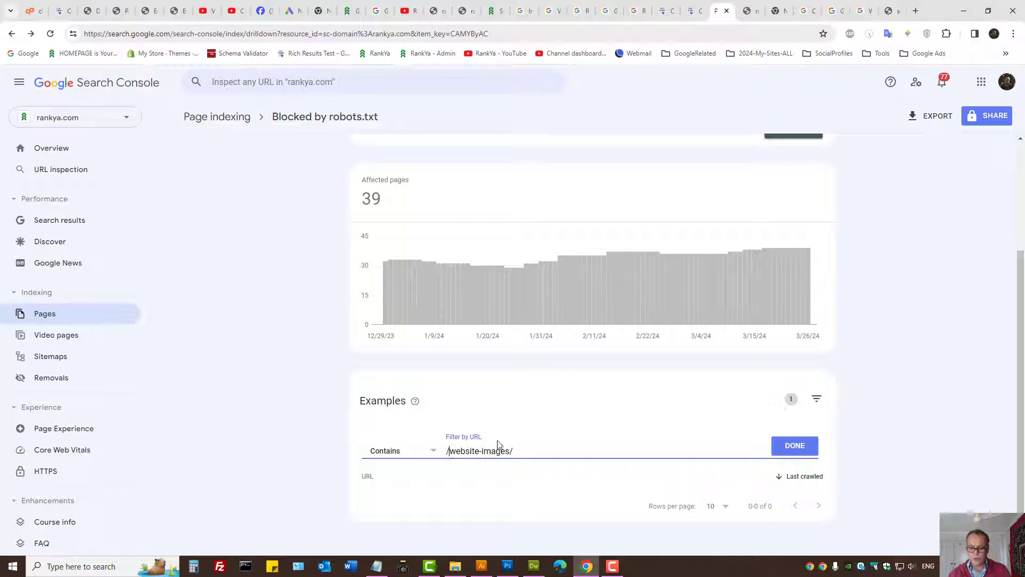
click(800, 451)
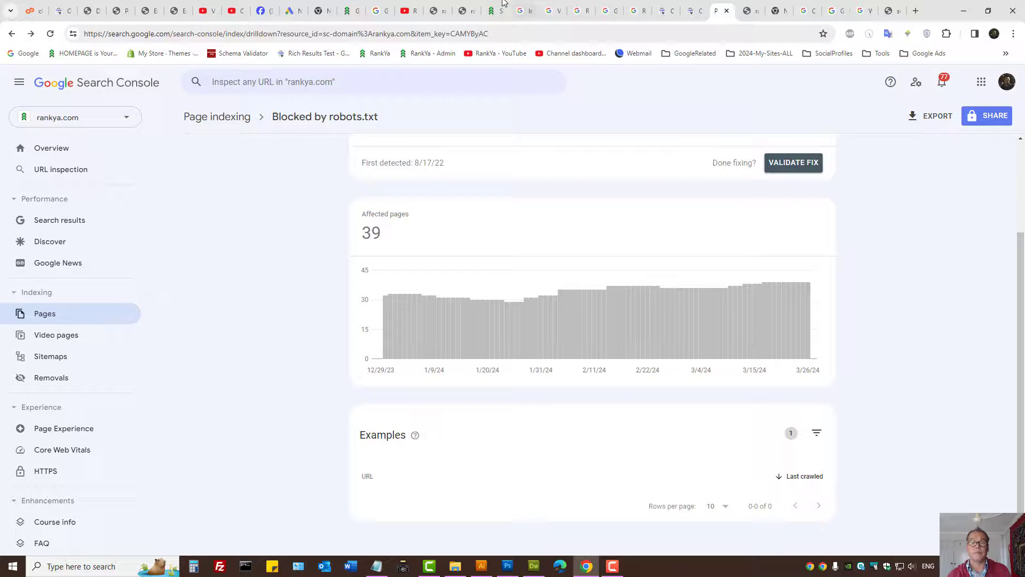
Look over the live robots.txt and the SEO for 2024 article, then the helpful-content guide.
click(462, 11)
click(494, 10)
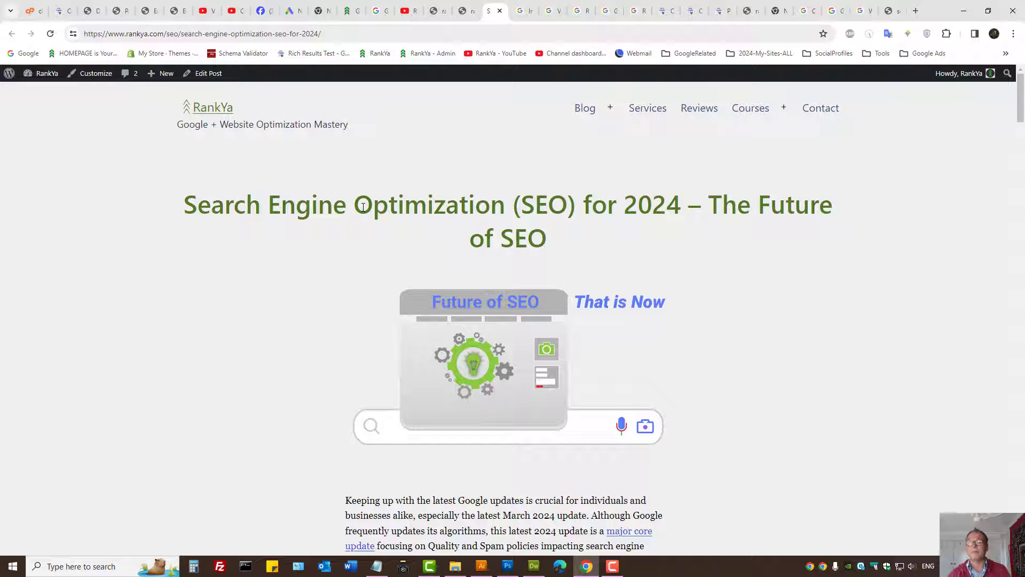
click(811, 5)
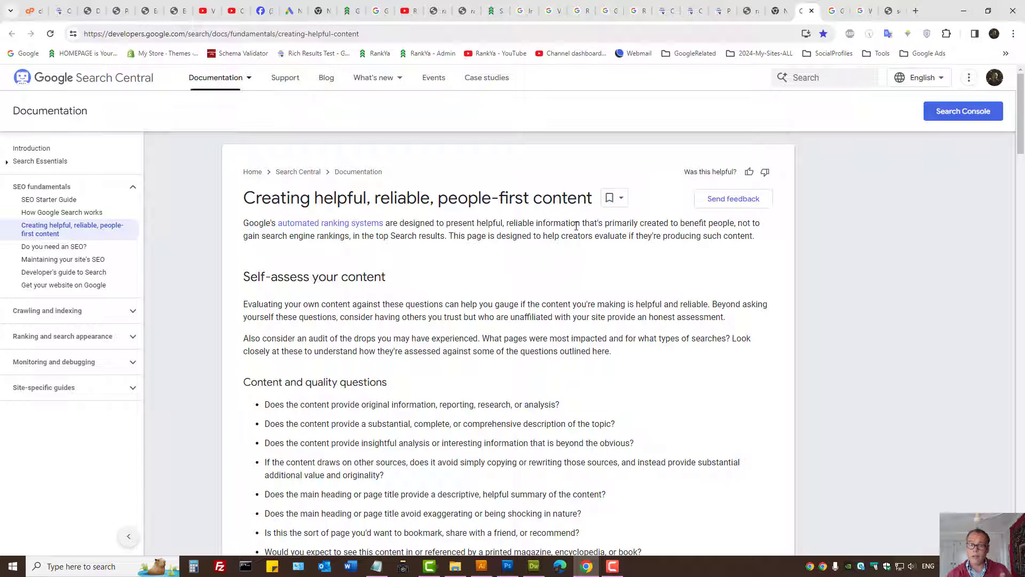
Return to RankYa's 'SEO for 2024 – The Future of SEO' article.
click(496, 10)
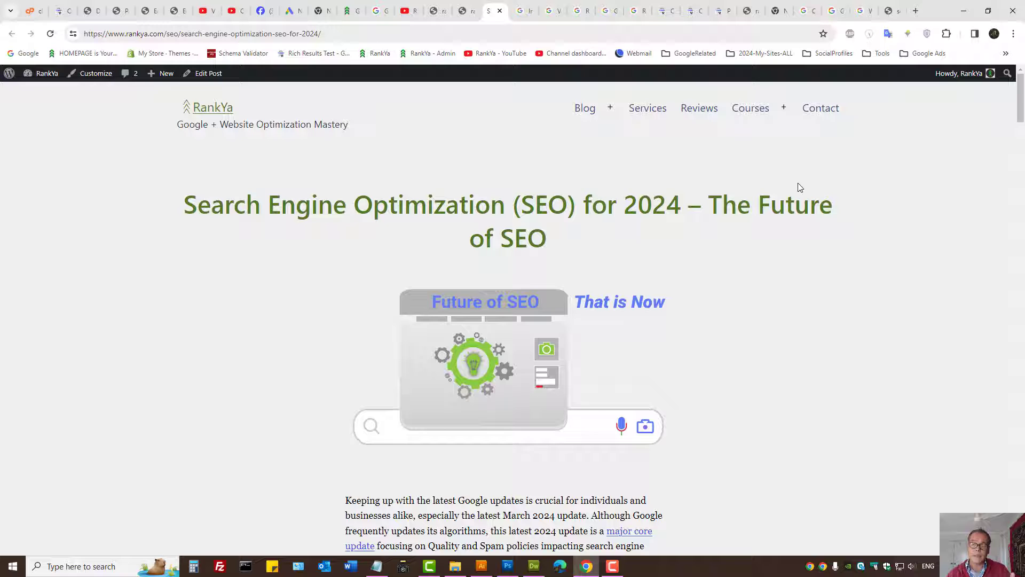
Revisit the image crawl requests report, then pass through the SEO article to RankYa's YouTube channel.
click(665, 11)
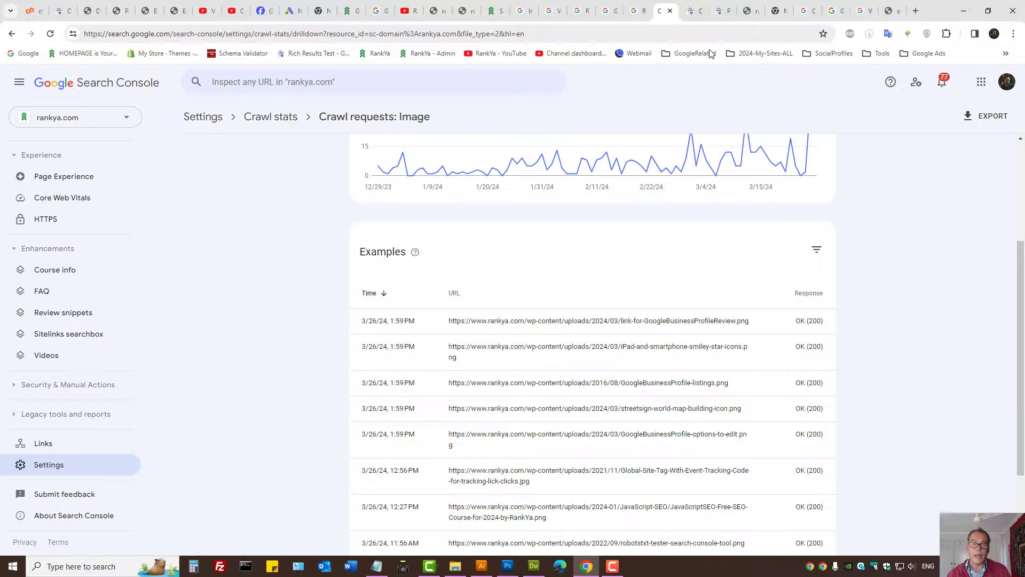
scroll(81, 331, up, 3)
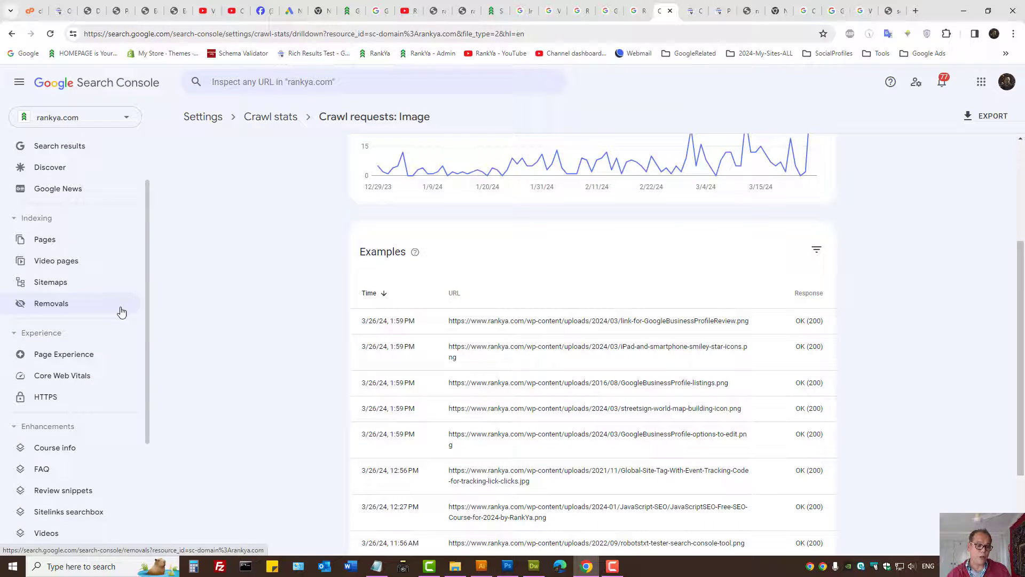
ctrl+click(59, 355)
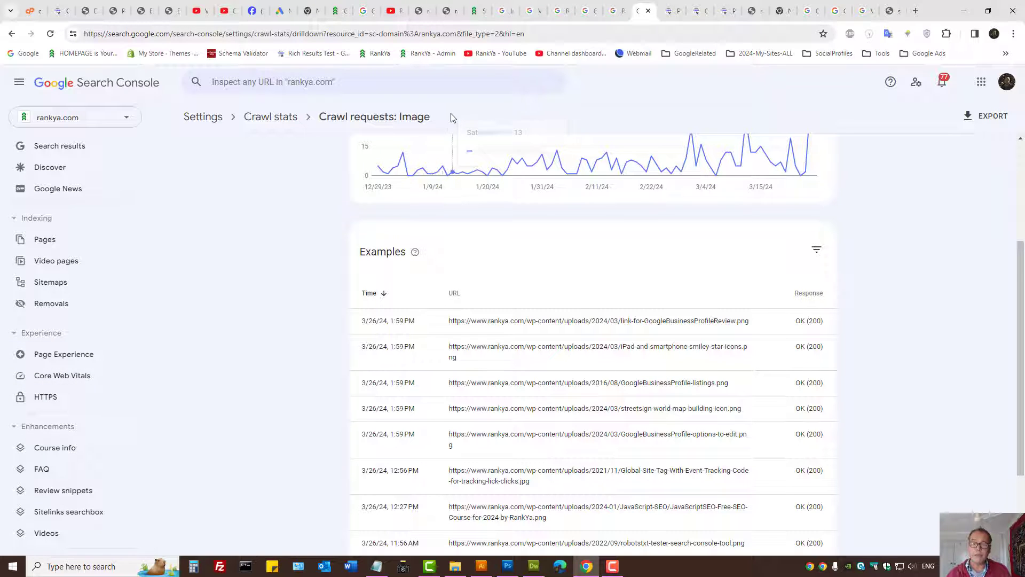
key(ctrl+shift+Tab)
key(ctrl+shift+Tab)
key(ctrl+shift+Tab)
key(ctrl+shift+Tab)
key(ctrl+shift+Tab)
key(ctrl+shift+Tab)
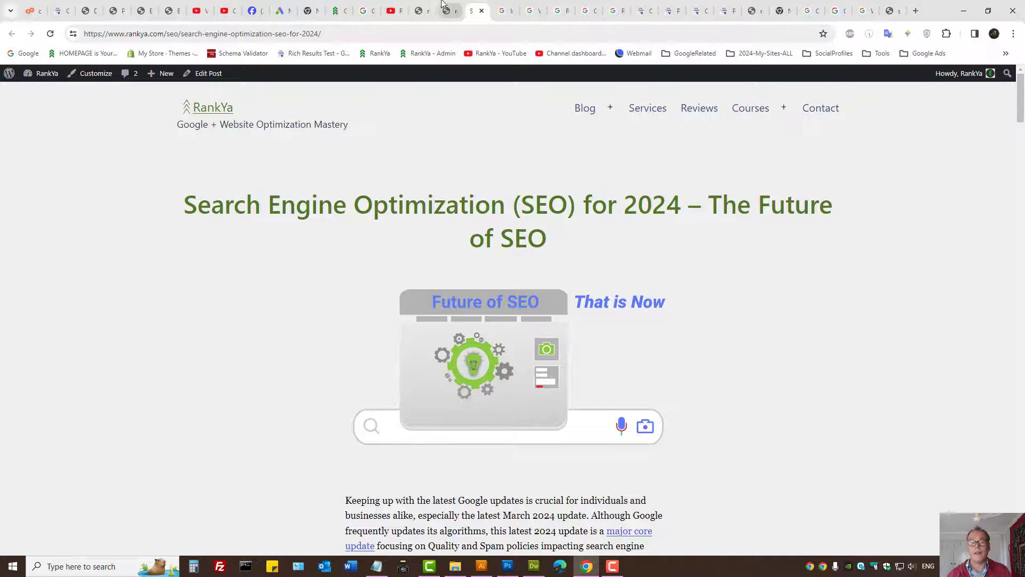
click(395, 11)
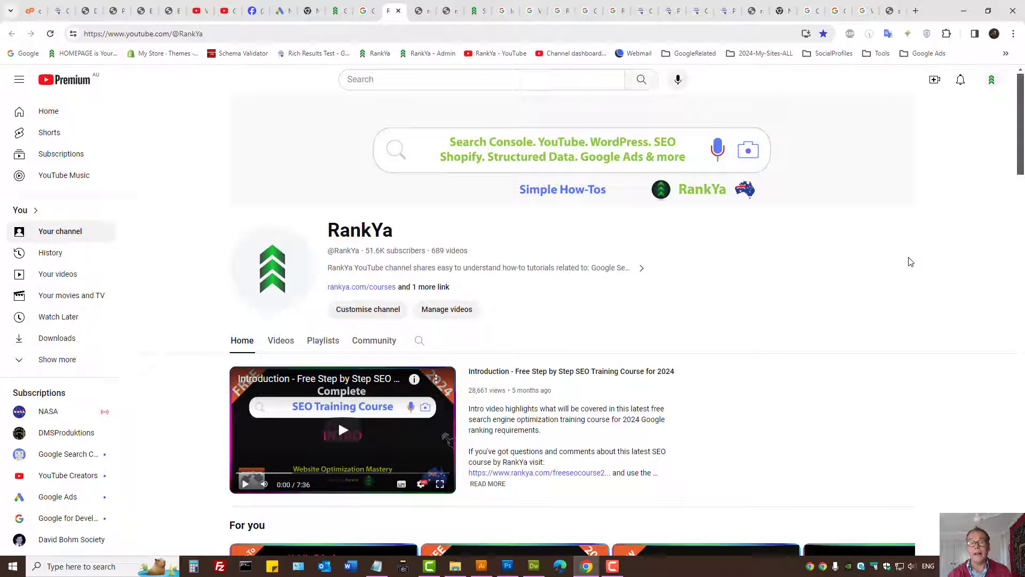